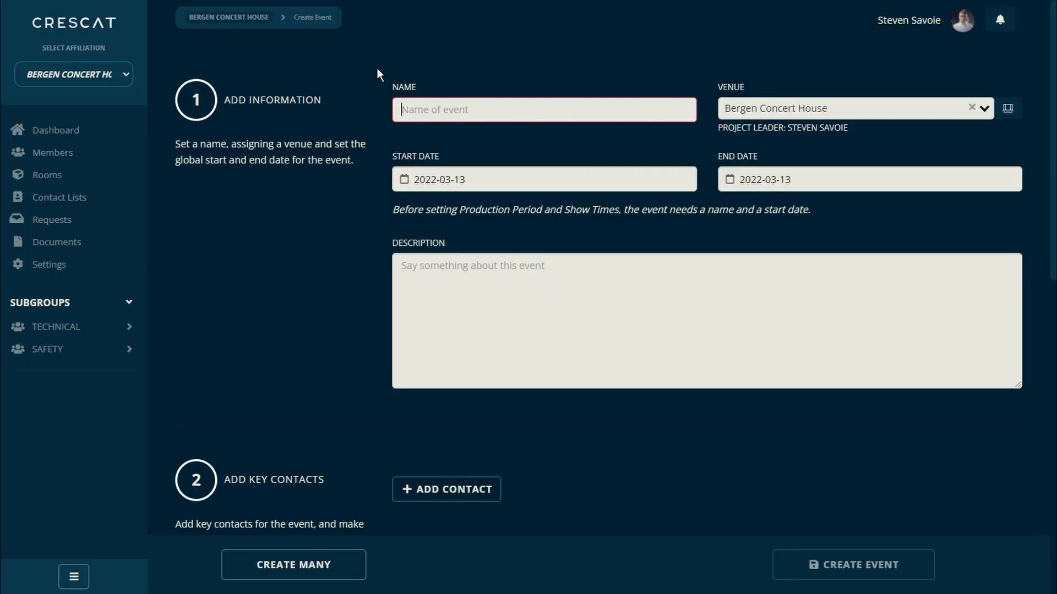
Name the event "Figure of the Universe" and include a production period for it
{"action": "type", "text": "Figure of the Universe"}
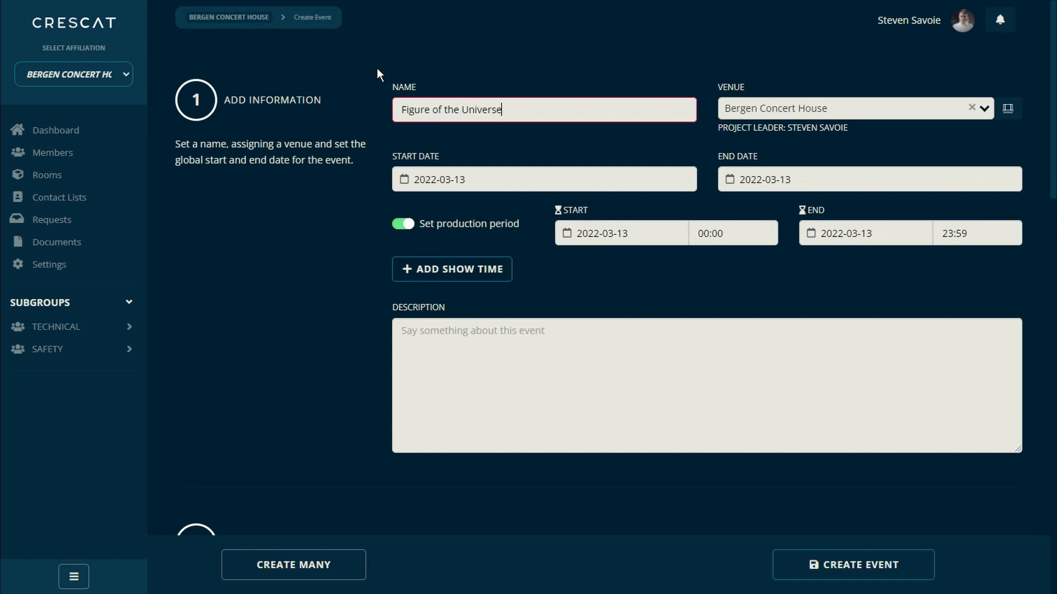
{"action": "left_click", "coordinate": [403, 224]}
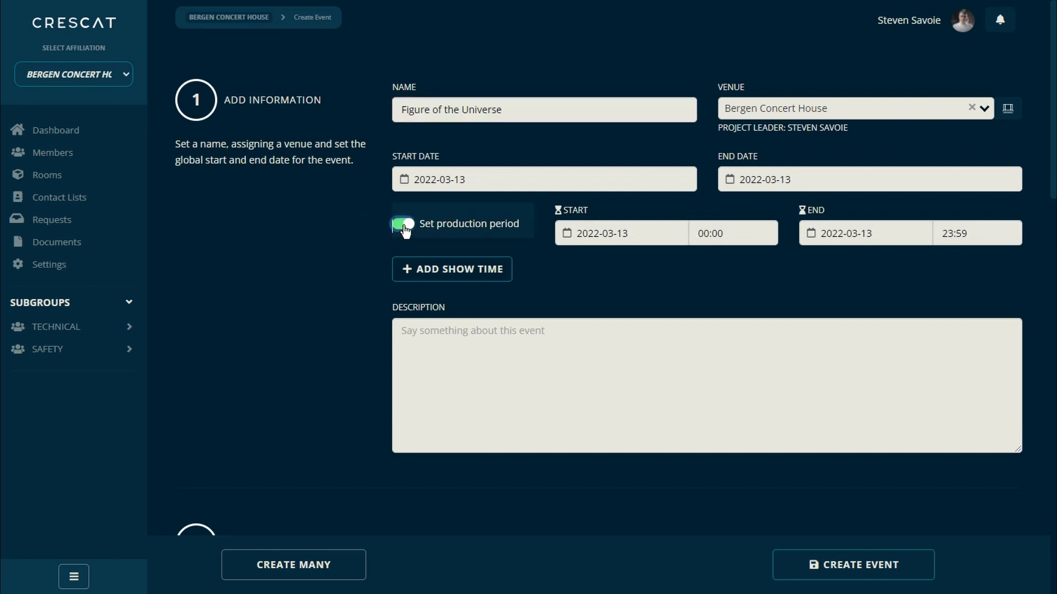
{"action": "left_click", "coordinate": [404, 225]}
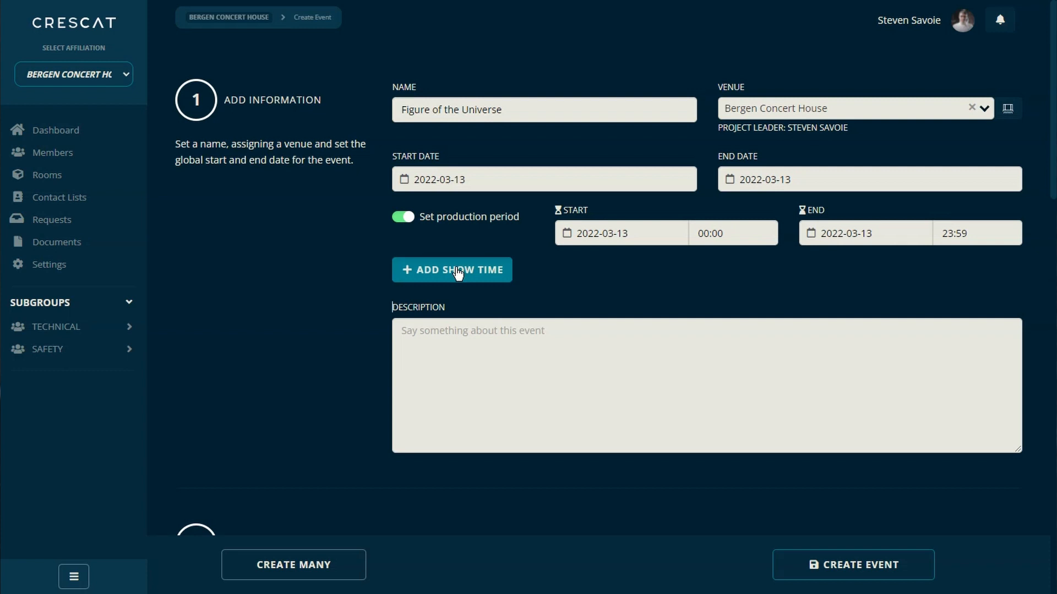
Add a show time to the event starting at 12:00 with a duration of 4 hours
{"action": "left_click", "coordinate": [458, 272]}
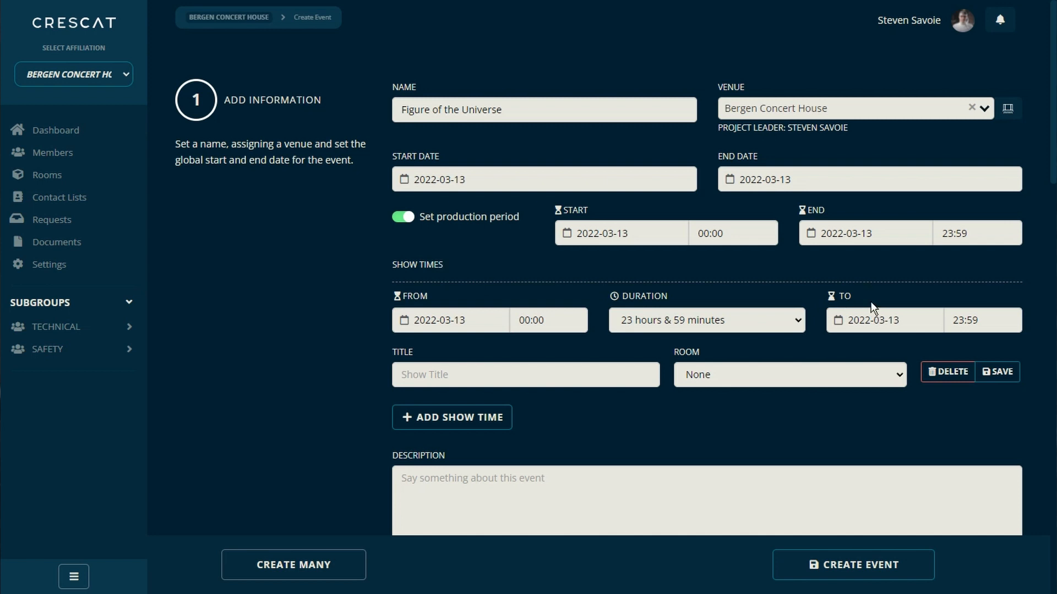
{"action": "left_click", "coordinate": [528, 320]}
{"action": "type", "text": "19"}
{"action": "left_click", "coordinate": [549, 290]}
{"action": "left_click", "coordinate": [673, 323]}
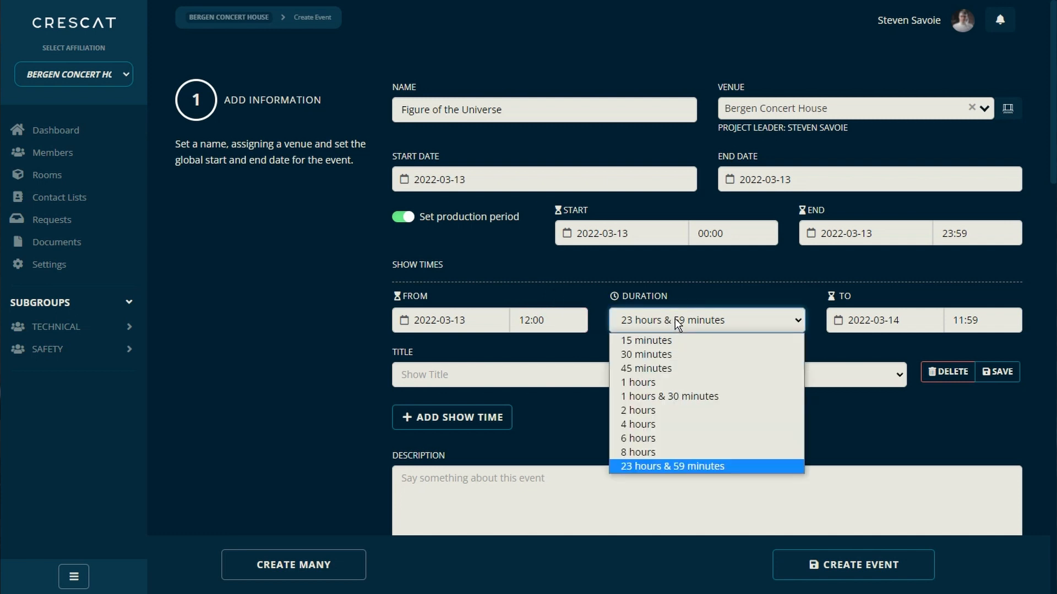
{"action": "left_click", "coordinate": [664, 423]}
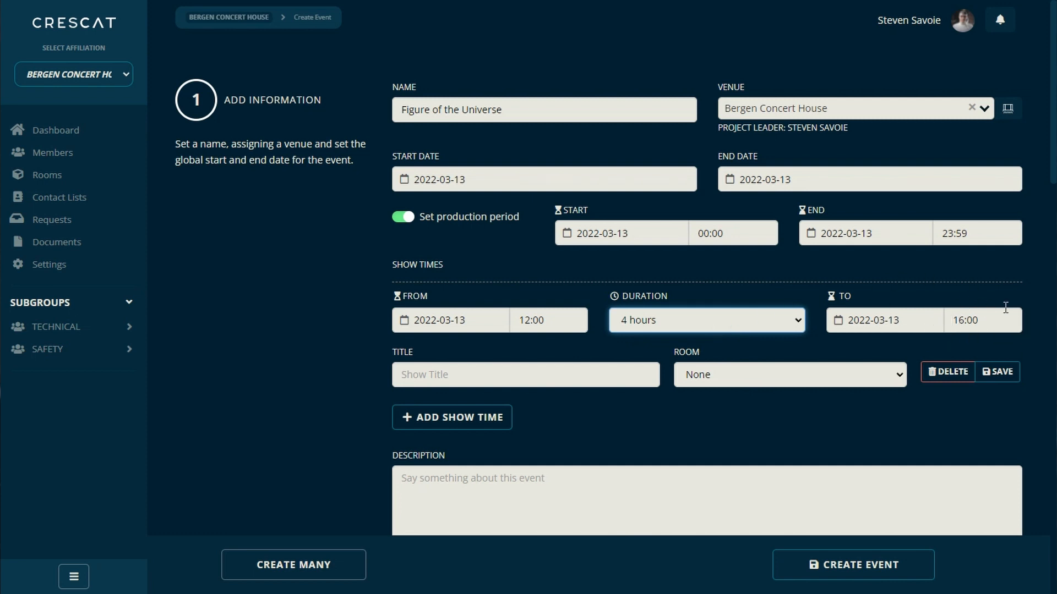
Title the show time "Main Act", assign it to the Main Hall, and save it
{"action": "left_click", "coordinate": [541, 369]}
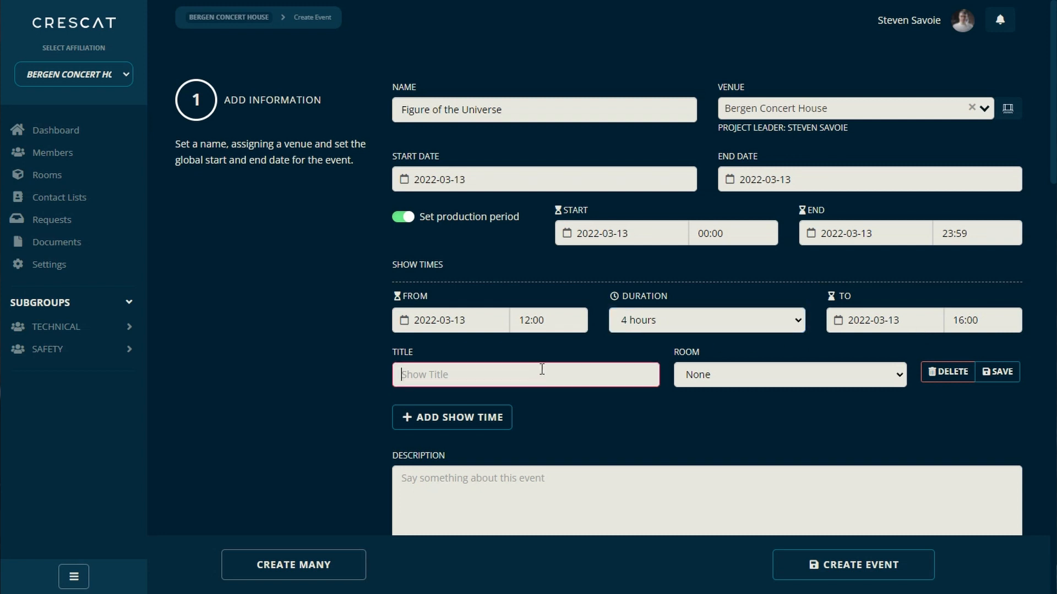
{"action": "type", "text": "Main Act"}
{"action": "left_click", "coordinate": [717, 379]}
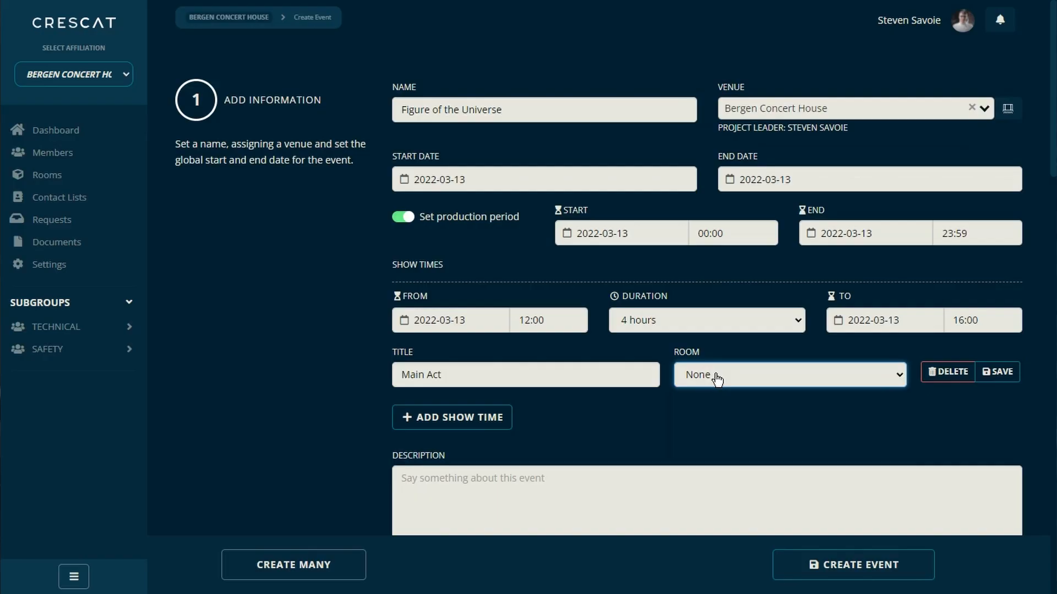
{"action": "left_click", "coordinate": [714, 376]}
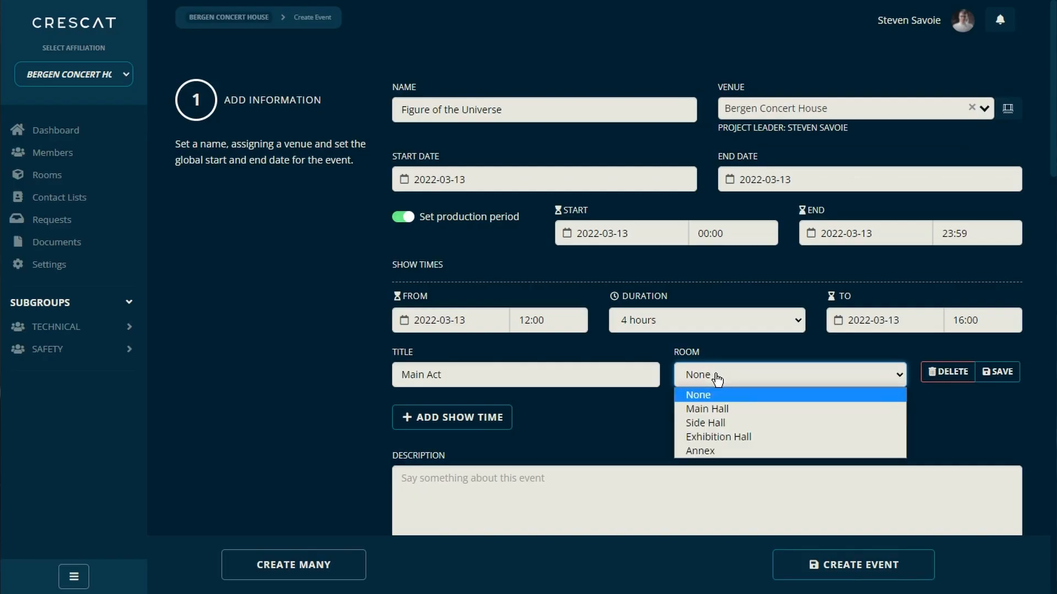
{"action": "left_click", "coordinate": [711, 406]}
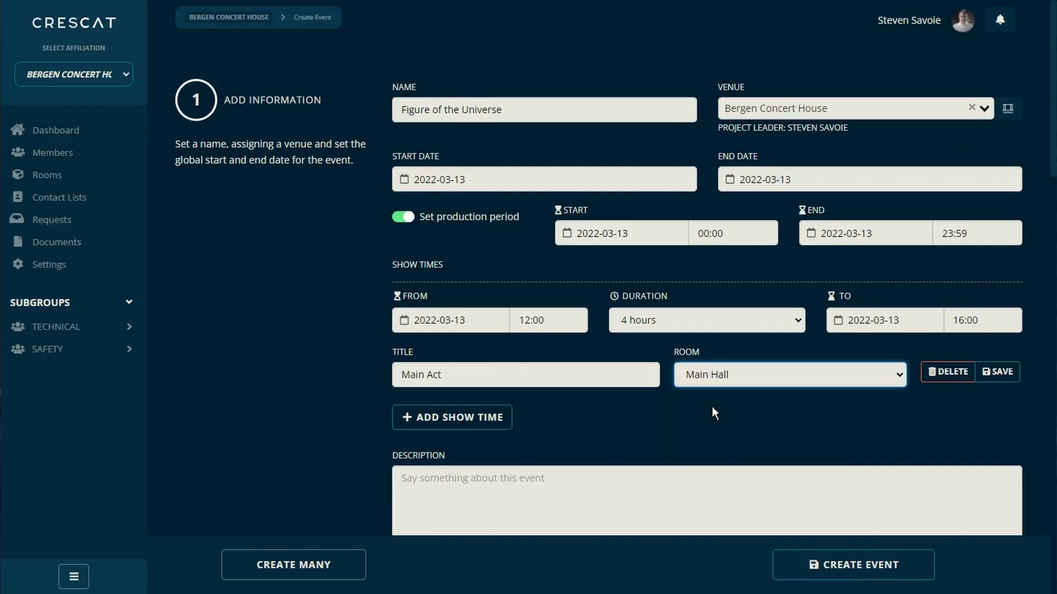
{"action": "left_click", "coordinate": [997, 372]}
{"action": "left_click_drag", "start_coordinate": [392, 290], "coordinate": [734, 284]}
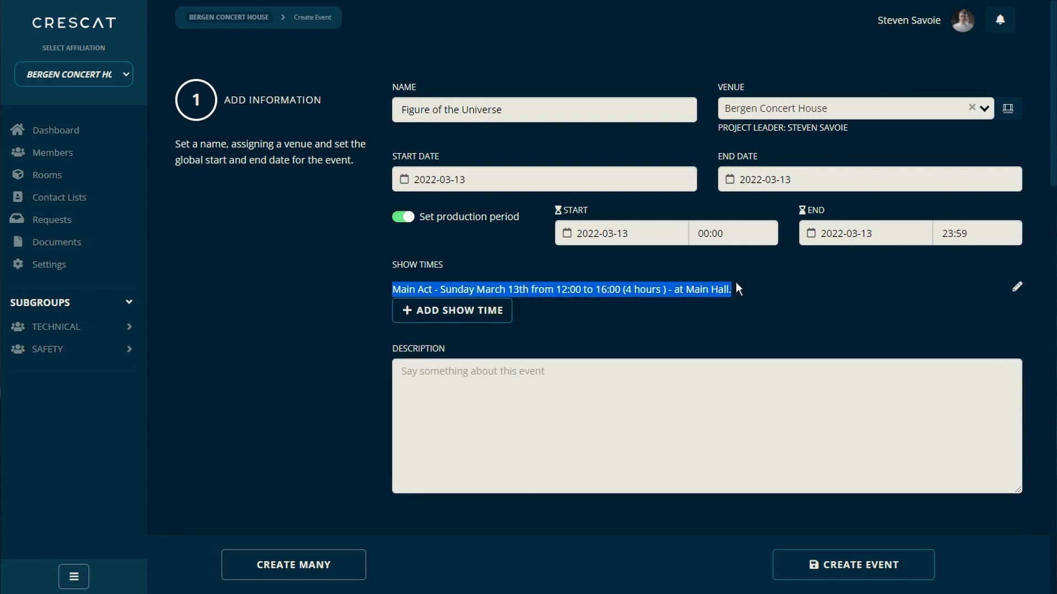
{"action": "left_click", "coordinate": [637, 308]}
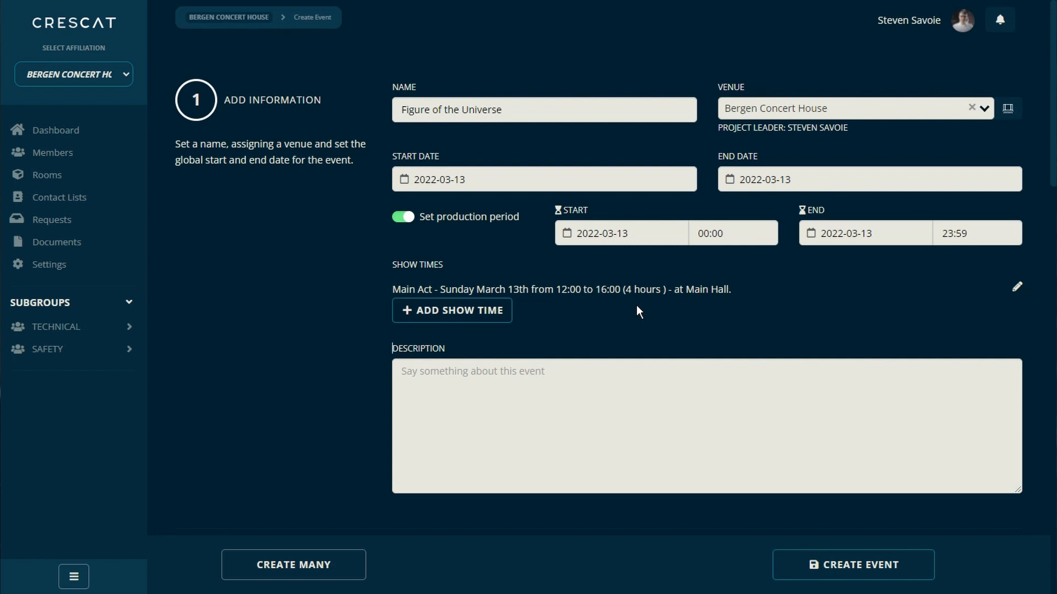
Enter the event description "This is a description of my event."
{"action": "scroll", "coordinate": [633, 308], "scroll_direction": "down", "scroll_amount": 3}
{"action": "left_click", "coordinate": [592, 272]}
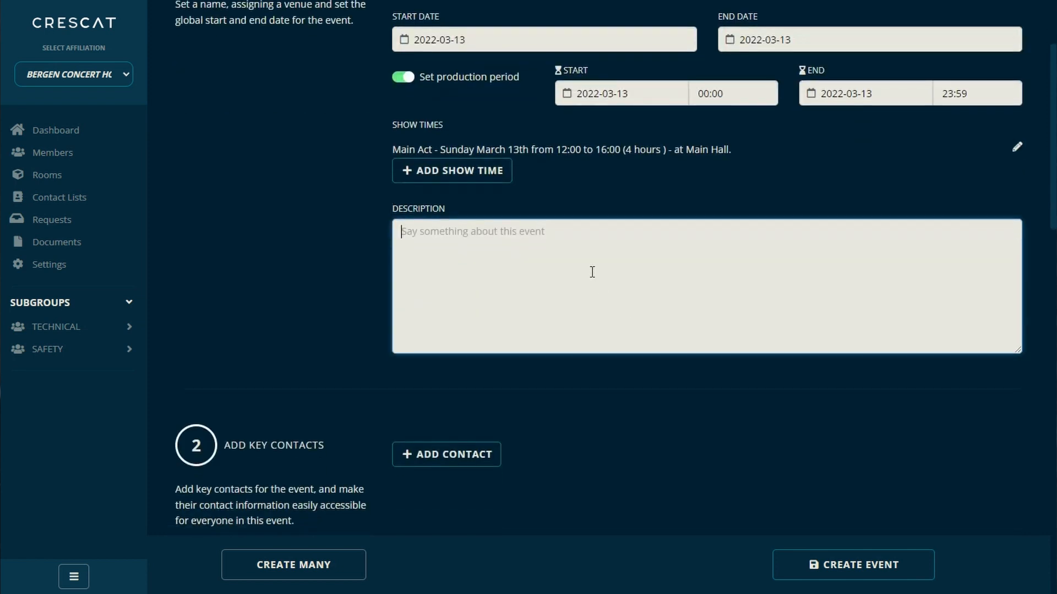
{"action": "type", "text": "This is a description of my "}
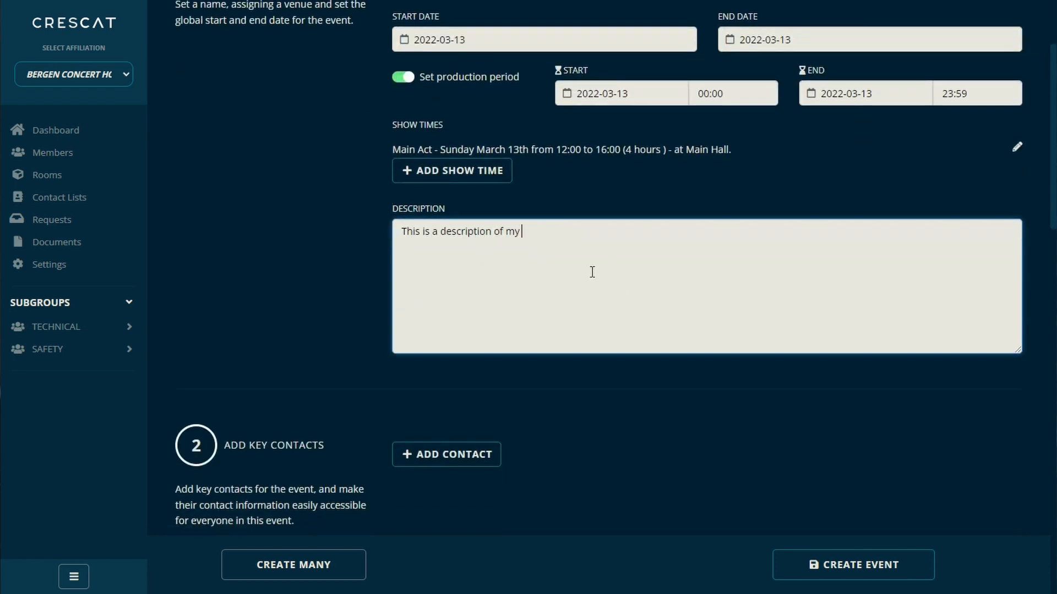
{"action": "type", "text": "event."}
Add a key contact to the event from the suggested existing contact, giving them the role "Key Contact"
{"action": "scroll", "coordinate": [577, 254], "scroll_direction": "down", "scroll_amount": 6}
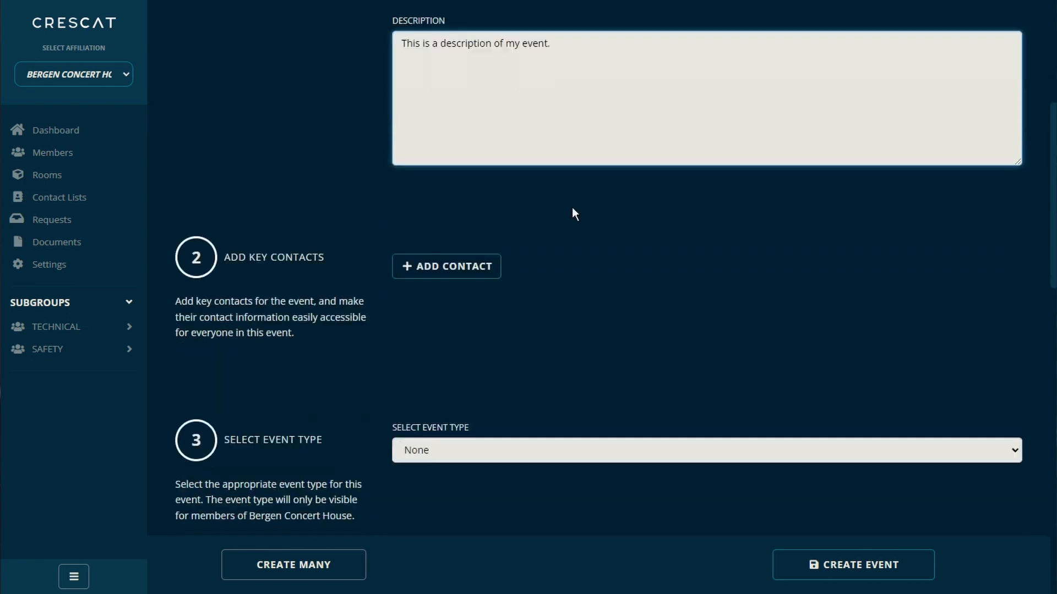
{"action": "left_click_drag", "start_coordinate": [228, 163], "coordinate": [328, 171]}
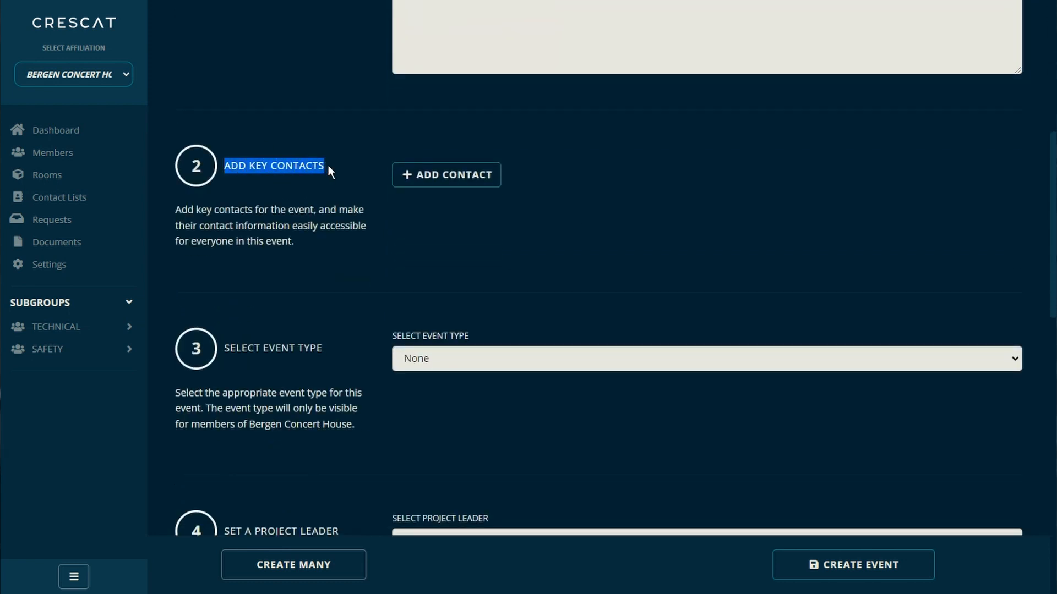
{"action": "left_click", "coordinate": [424, 172]}
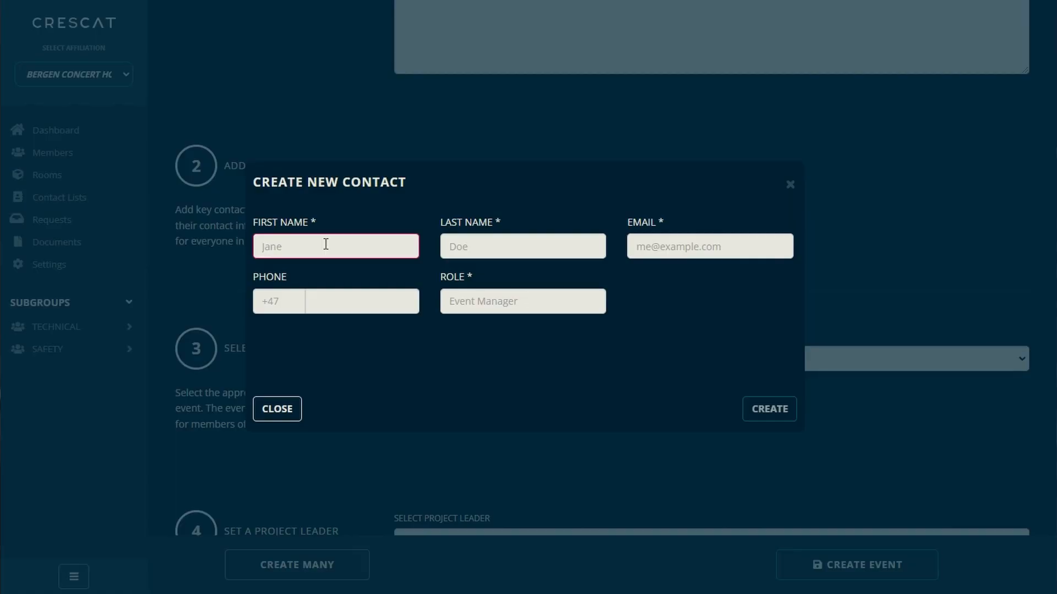
{"action": "type", "text": "Juti"}
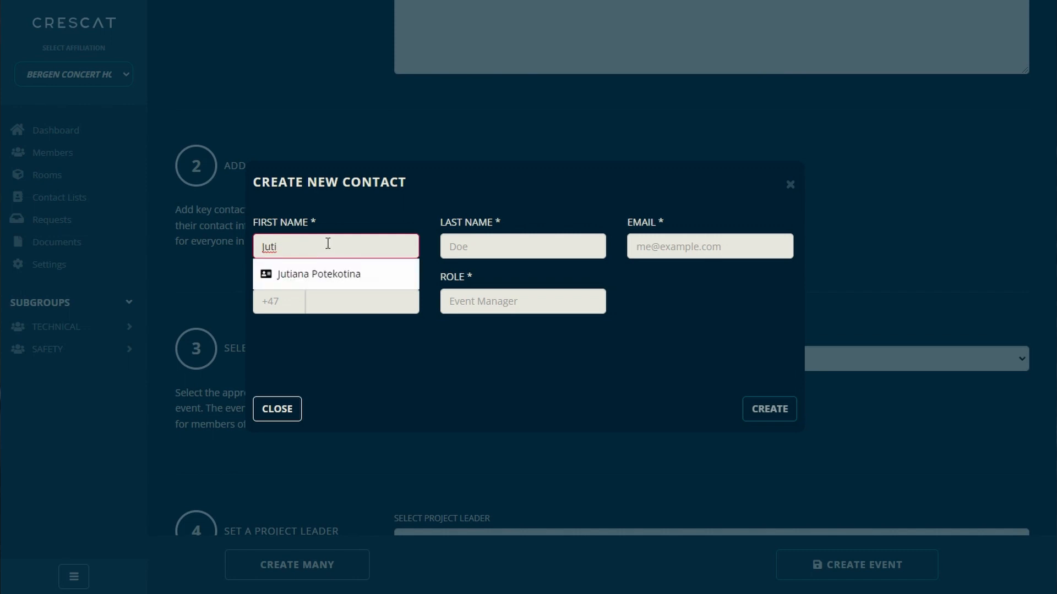
{"action": "left_click", "coordinate": [347, 272]}
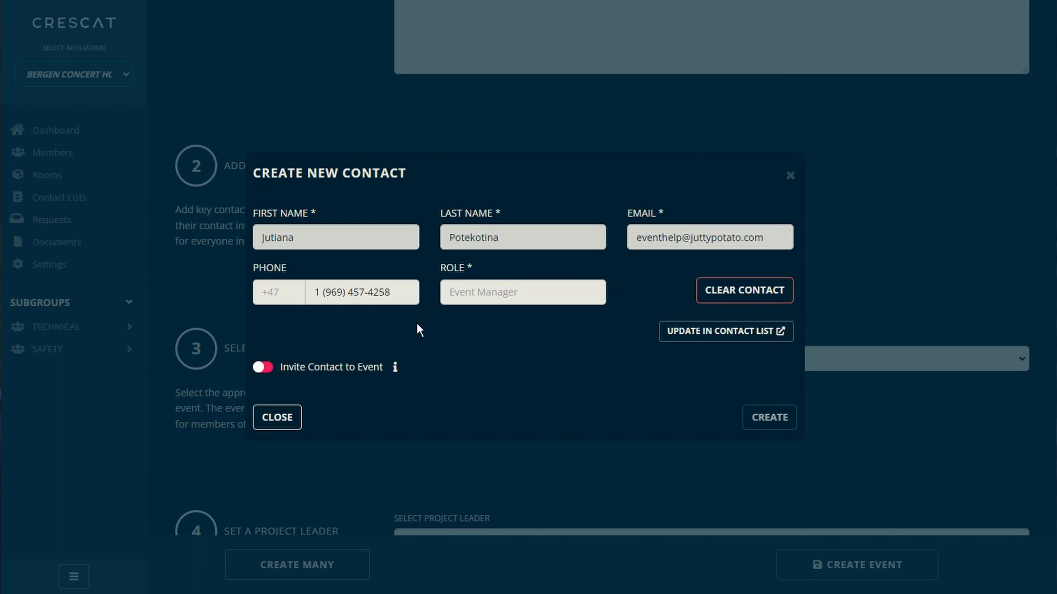
{"action": "left_click", "coordinate": [466, 291]}
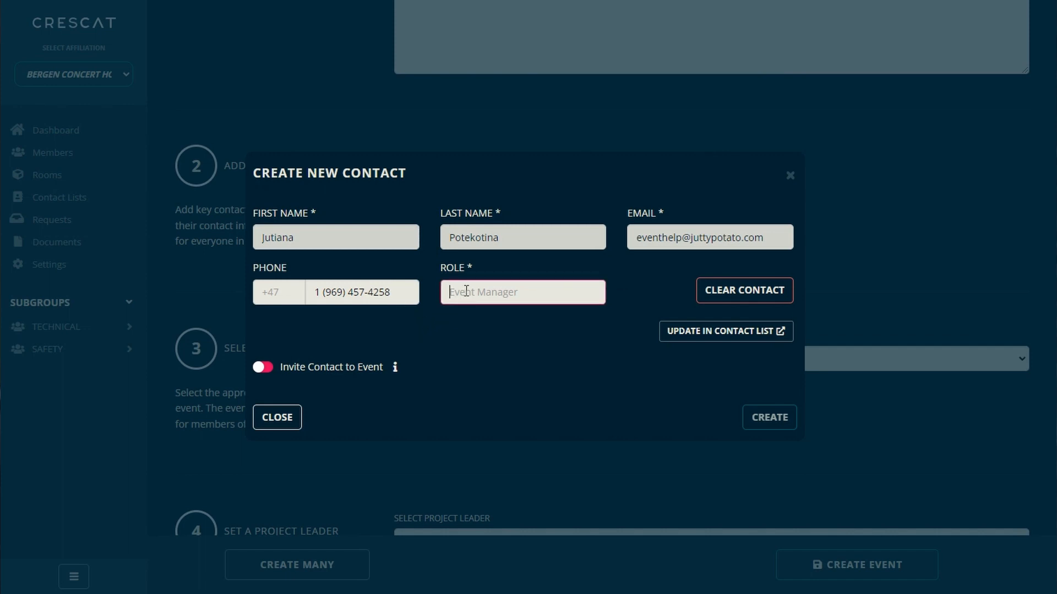
{"action": "type", "text": "K"}
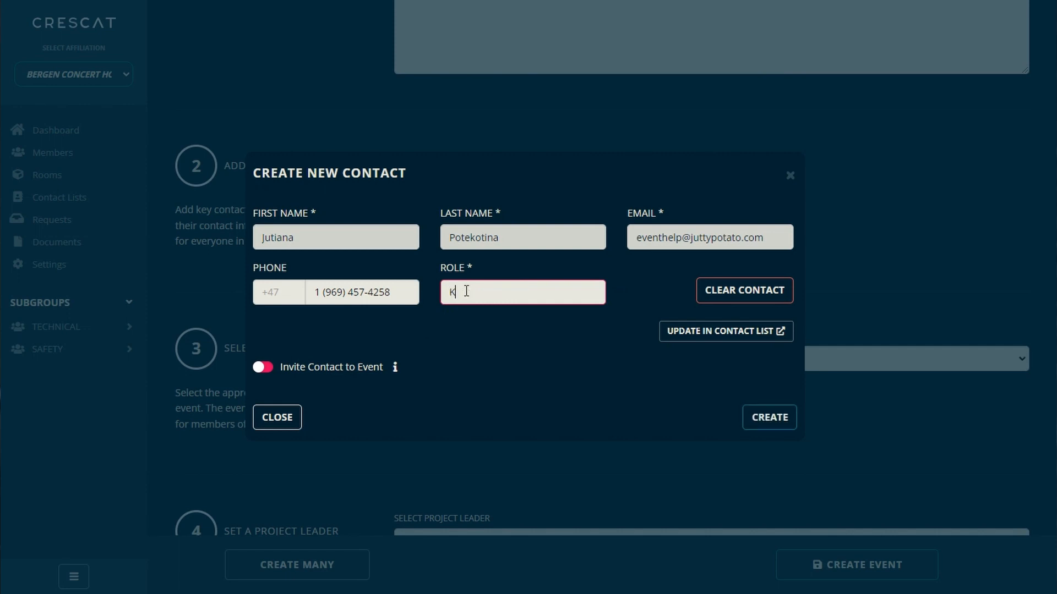
{"action": "type", "text": "ey Contact"}
{"action": "left_click", "coordinate": [757, 425]}
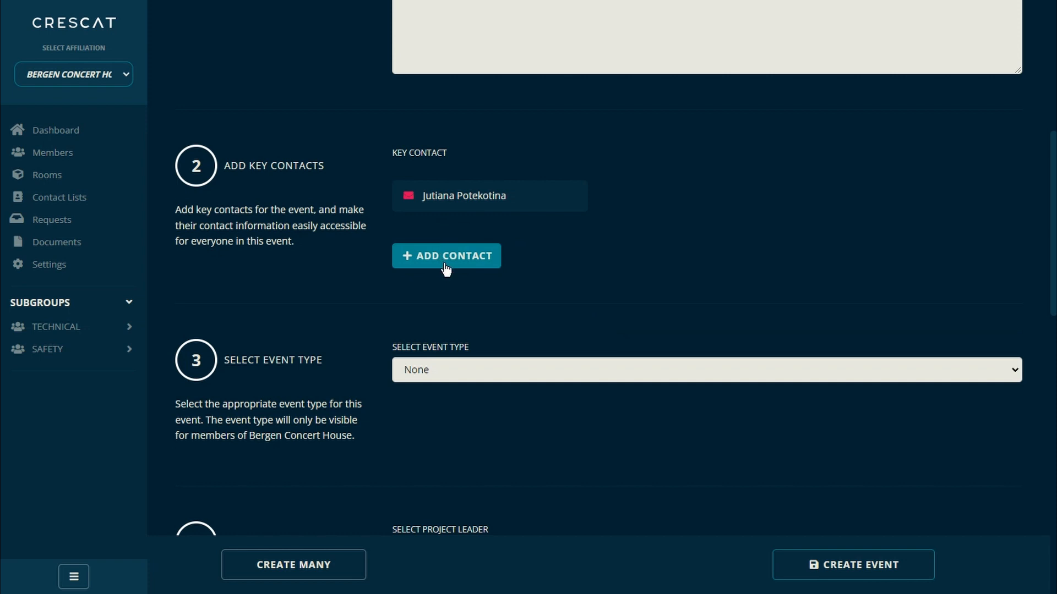
Review the available event types for the event and examine the Concert type in the group's settings
{"action": "scroll", "coordinate": [496, 193], "scroll_direction": "down", "scroll_amount": 4}
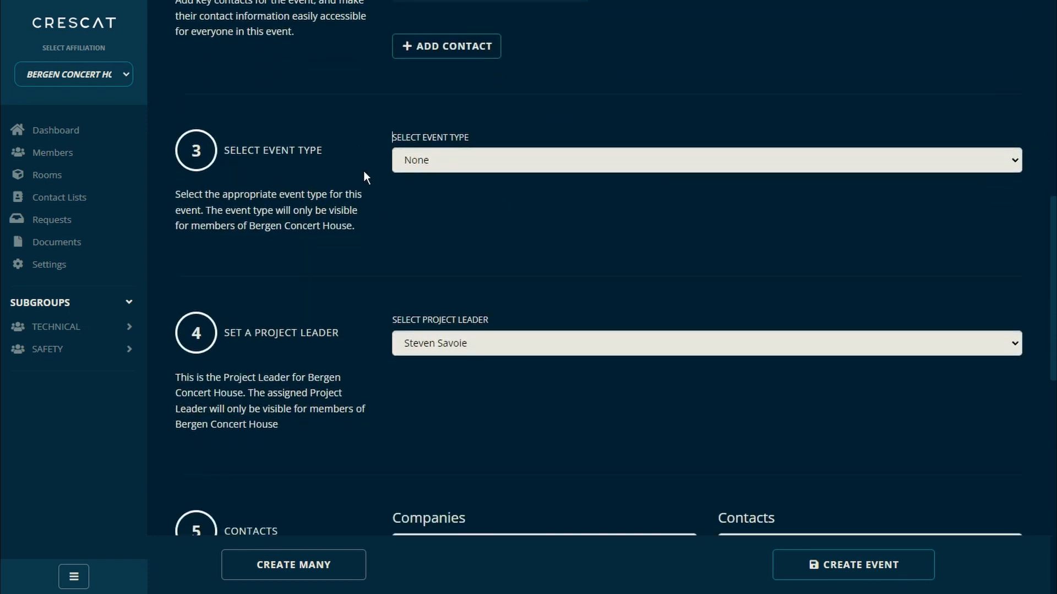
{"action": "left_click", "coordinate": [434, 161]}
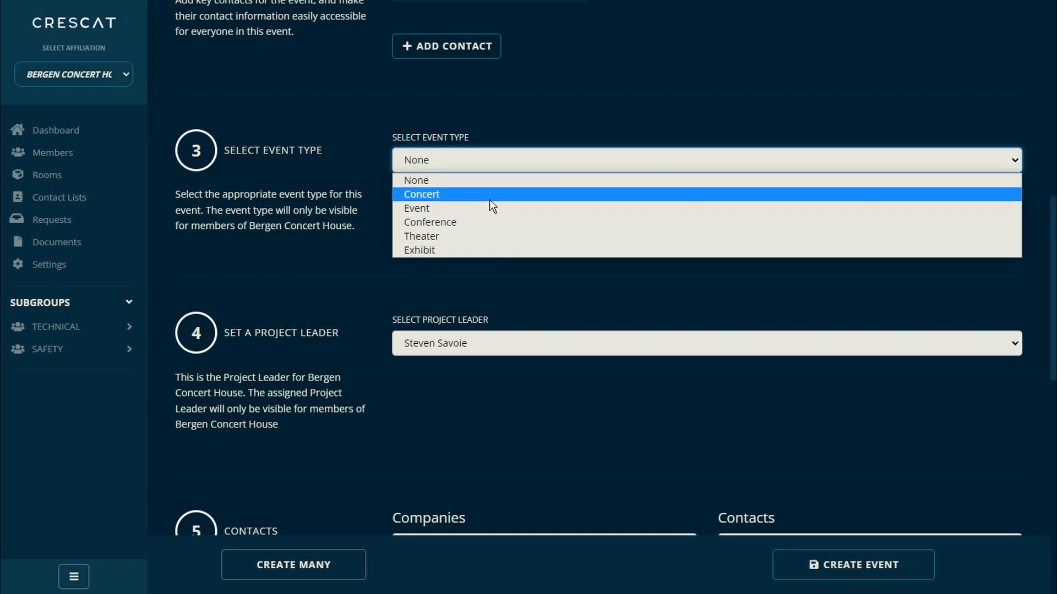
{"action": "left_click", "coordinate": [535, 88]}
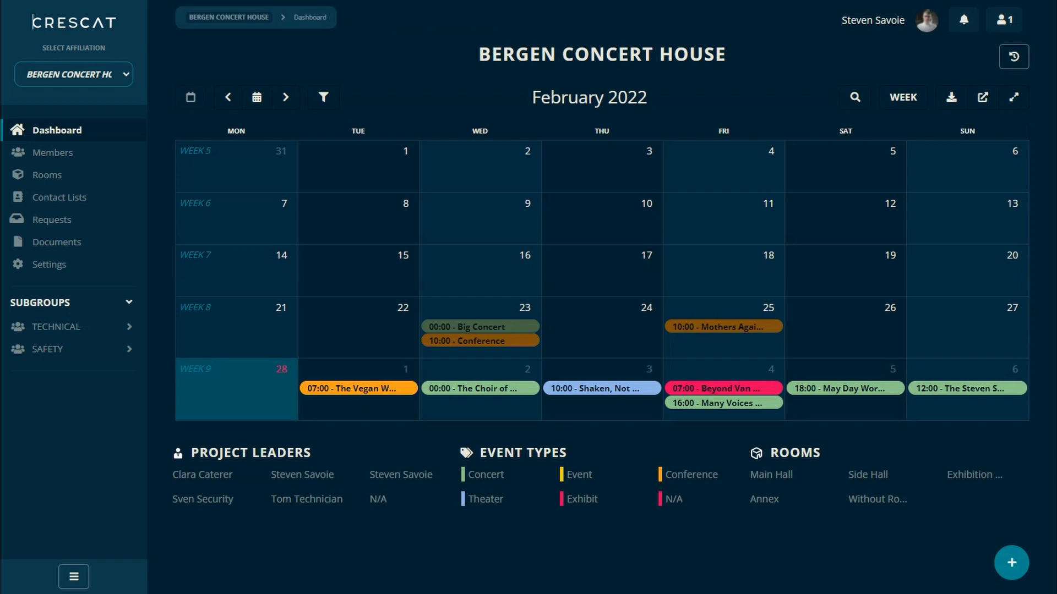
{"action": "left_click", "coordinate": [52, 270]}
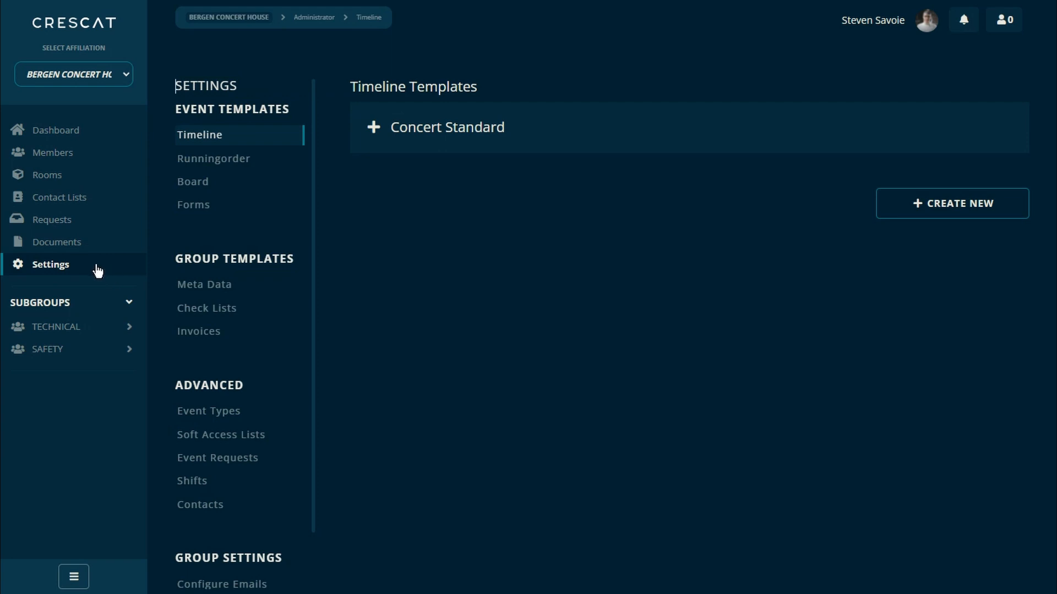
{"action": "left_click", "coordinate": [188, 418]}
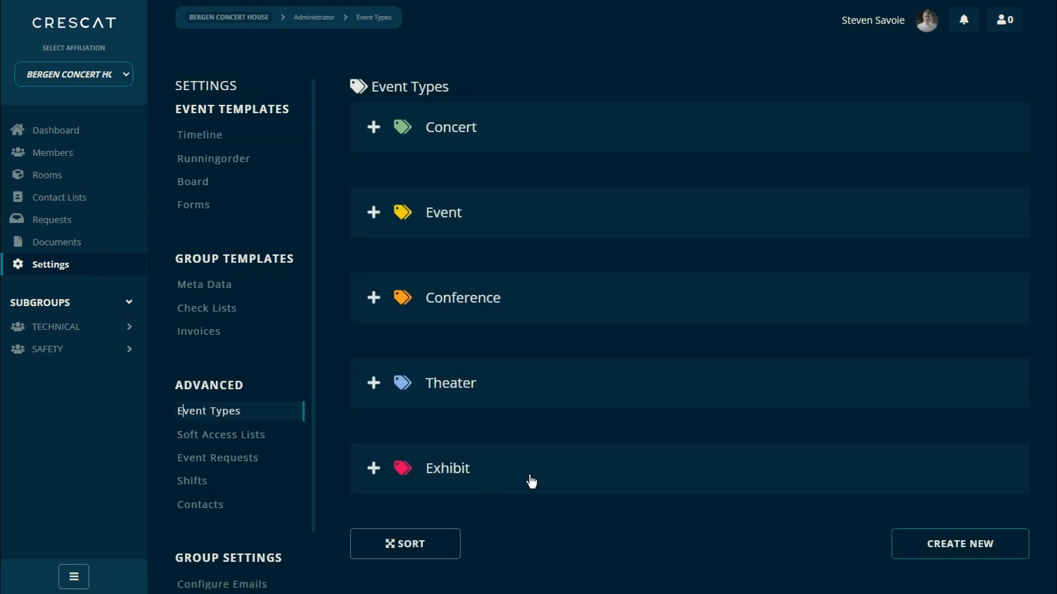
{"action": "left_click", "coordinate": [373, 127]}
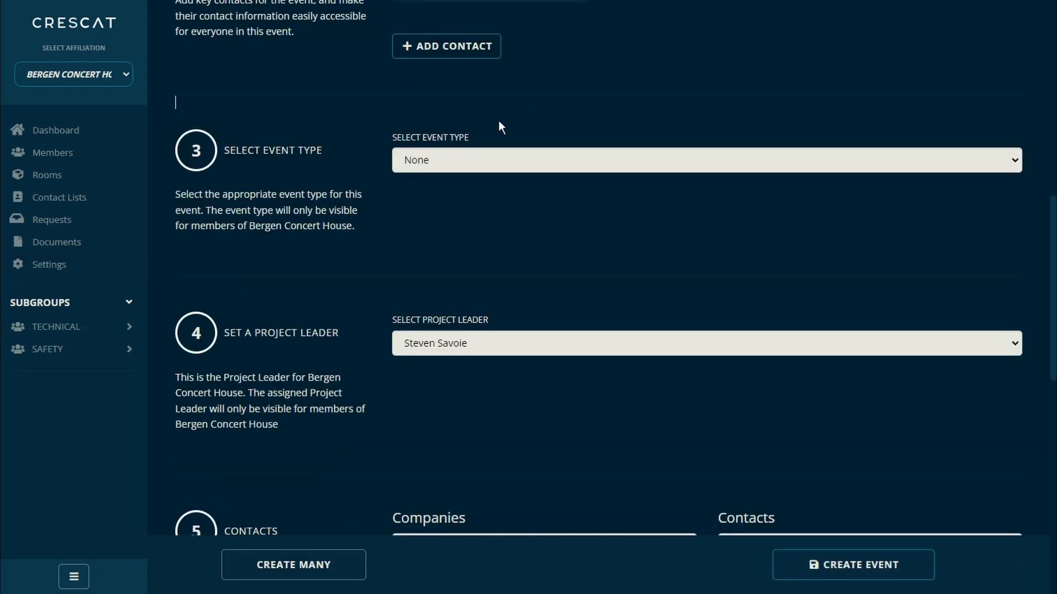
Set the new event's type to Concert in the event creation form
{"action": "left_click", "coordinate": [469, 160]}
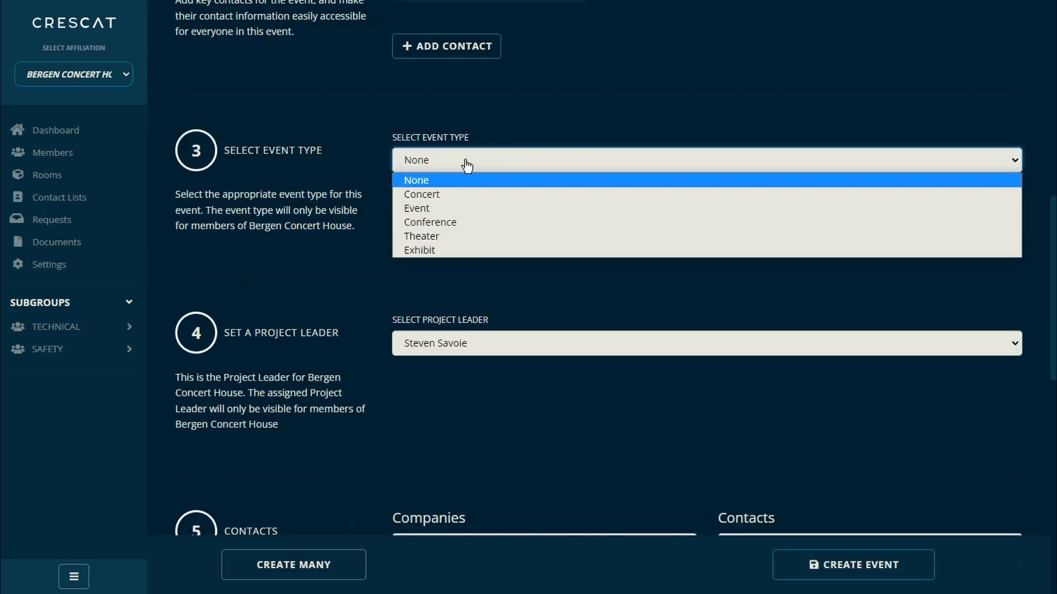
{"action": "left_click", "coordinate": [450, 196]}
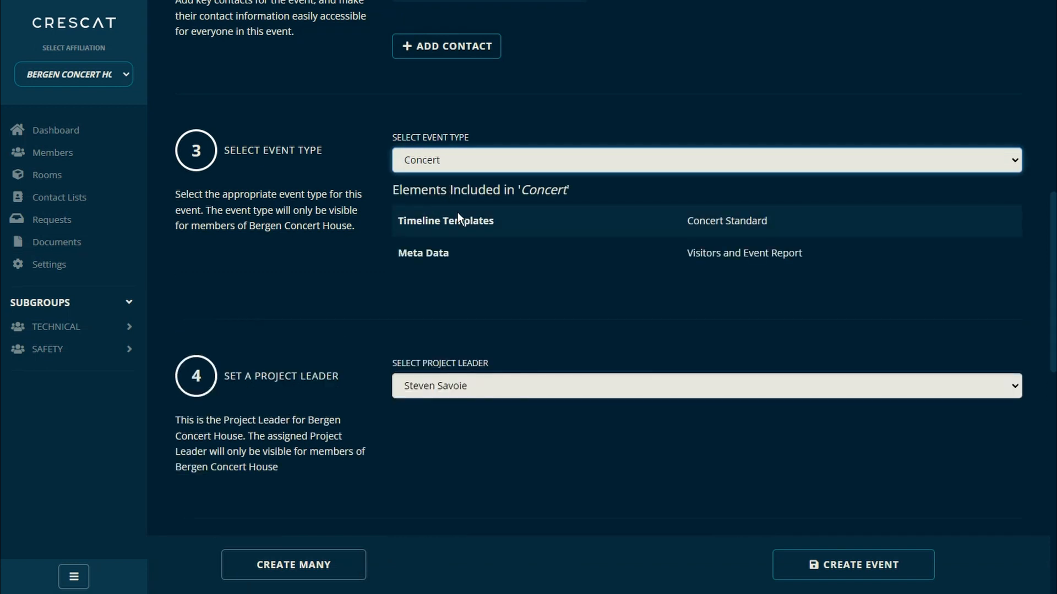
{"action": "scroll", "coordinate": [365, 130], "scroll_direction": "down", "scroll_amount": 1}
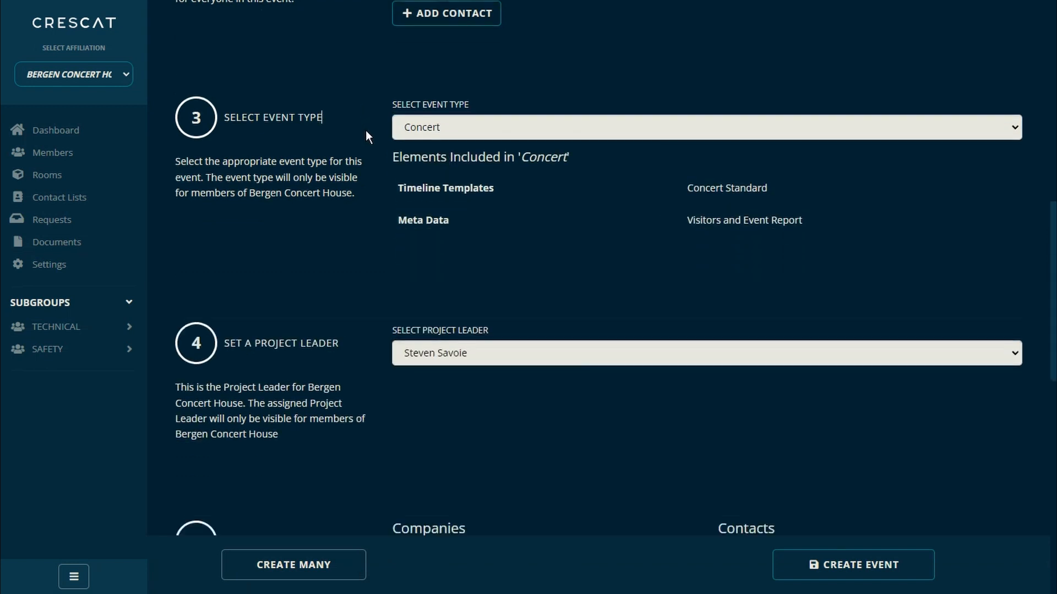
{"action": "left_click", "coordinate": [440, 92]}
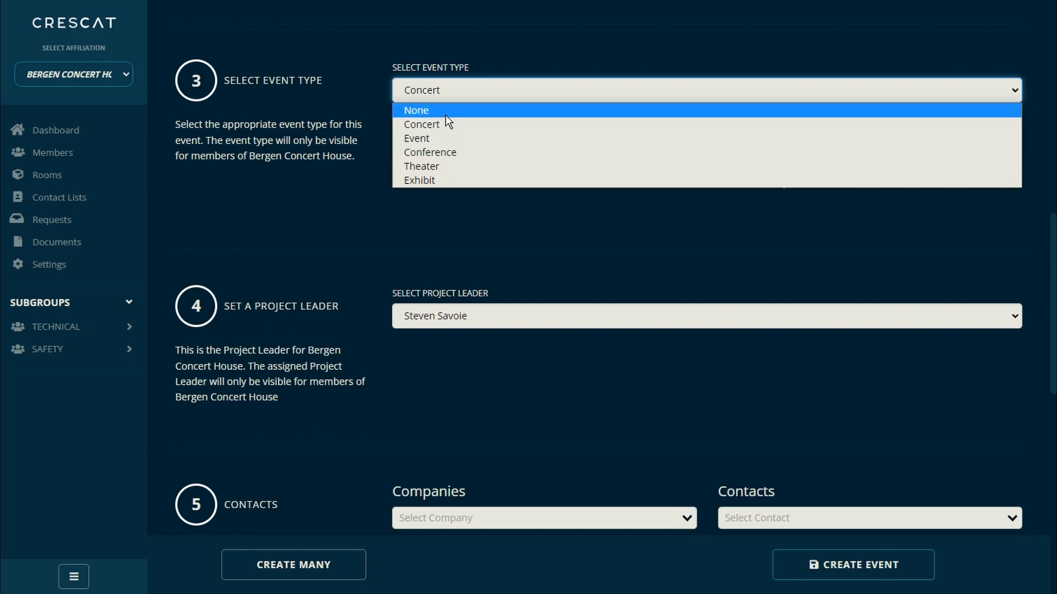
{"action": "left_click", "coordinate": [366, 118]}
Assign the first member in the project leader list as the event's project leader
{"action": "scroll", "coordinate": [367, 118], "scroll_direction": "down", "scroll_amount": 3}
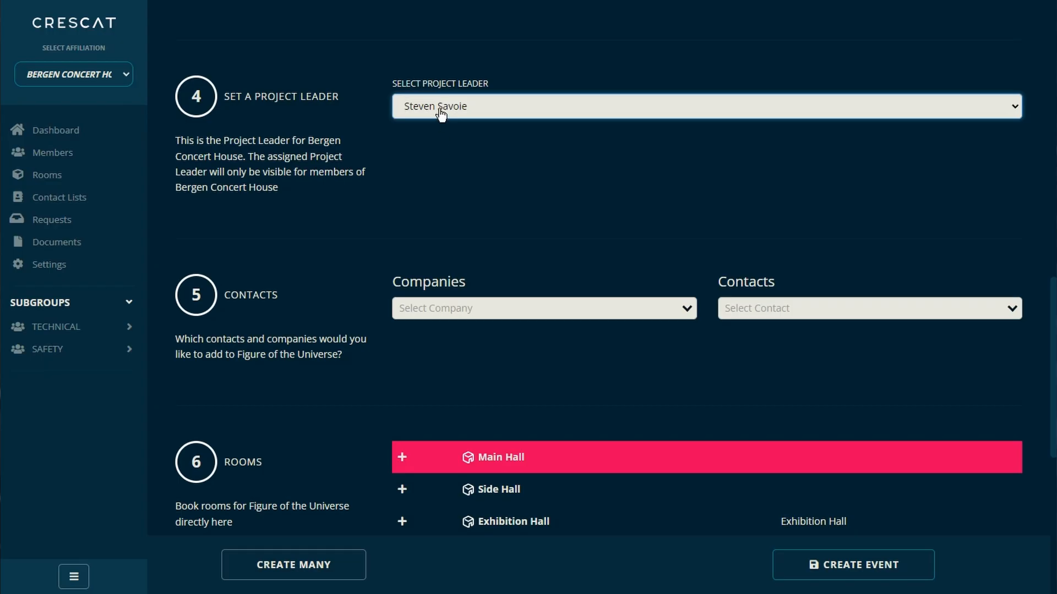
{"action": "left_click", "coordinate": [440, 112]}
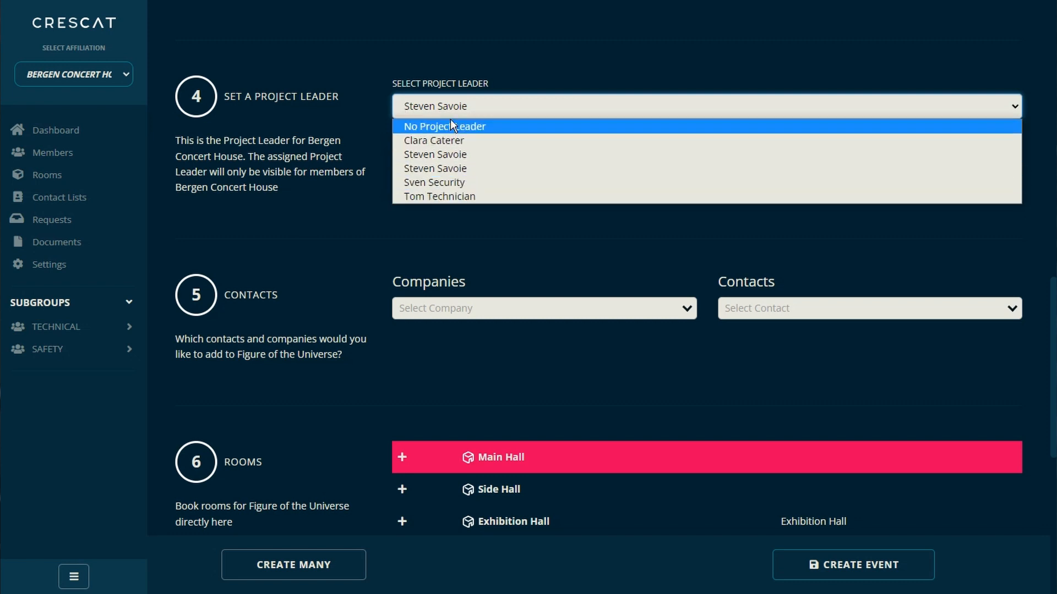
{"action": "left_click", "coordinate": [463, 141]}
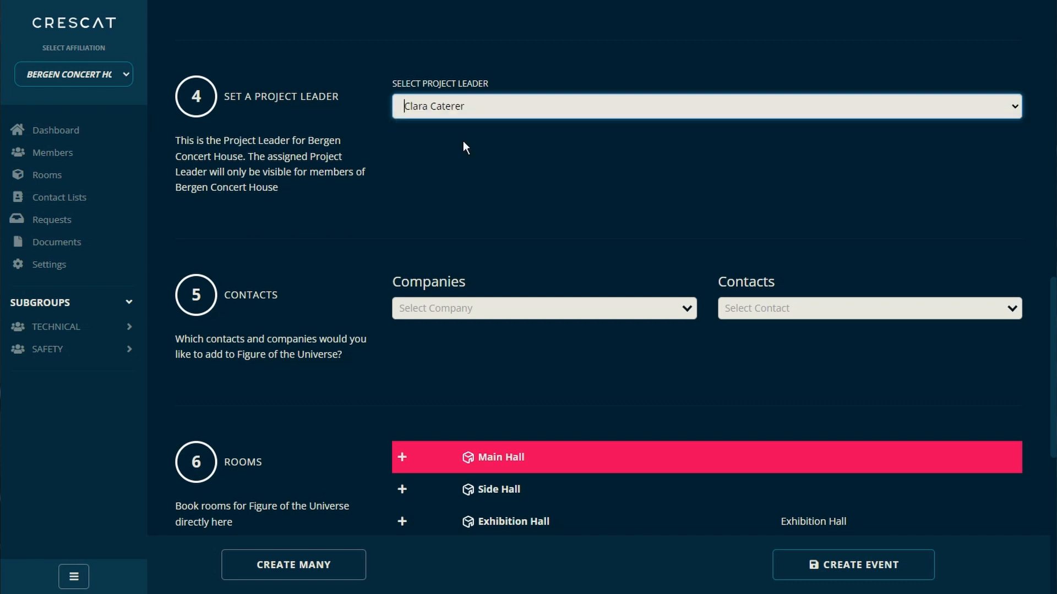
Search the existing contacts and add the first person matching the second searched name to the event's contacts
{"action": "left_click", "coordinate": [398, 217]}
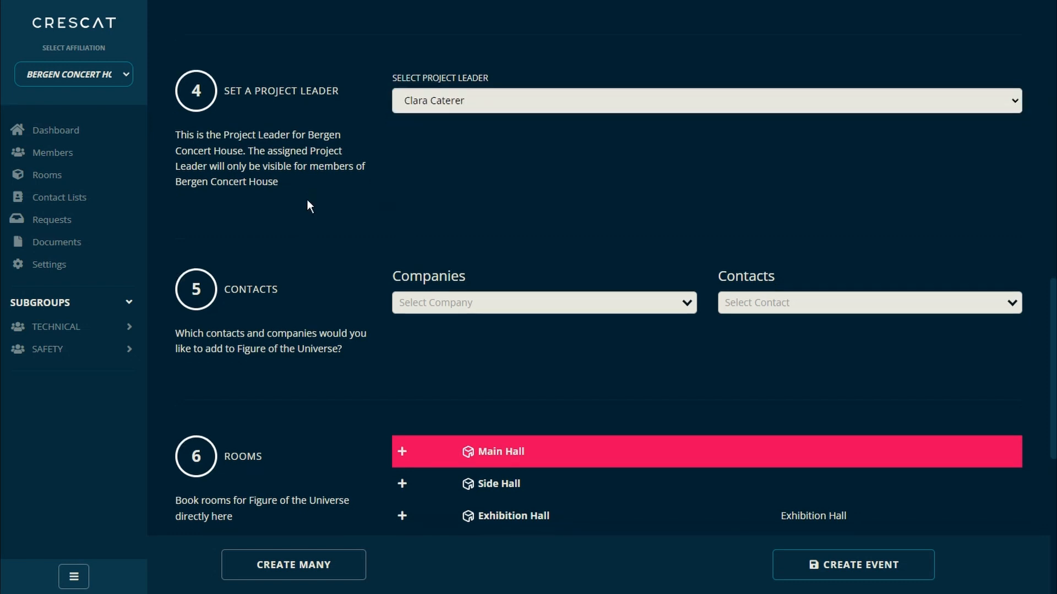
{"action": "scroll", "coordinate": [307, 199], "scroll_direction": "down", "scroll_amount": 8}
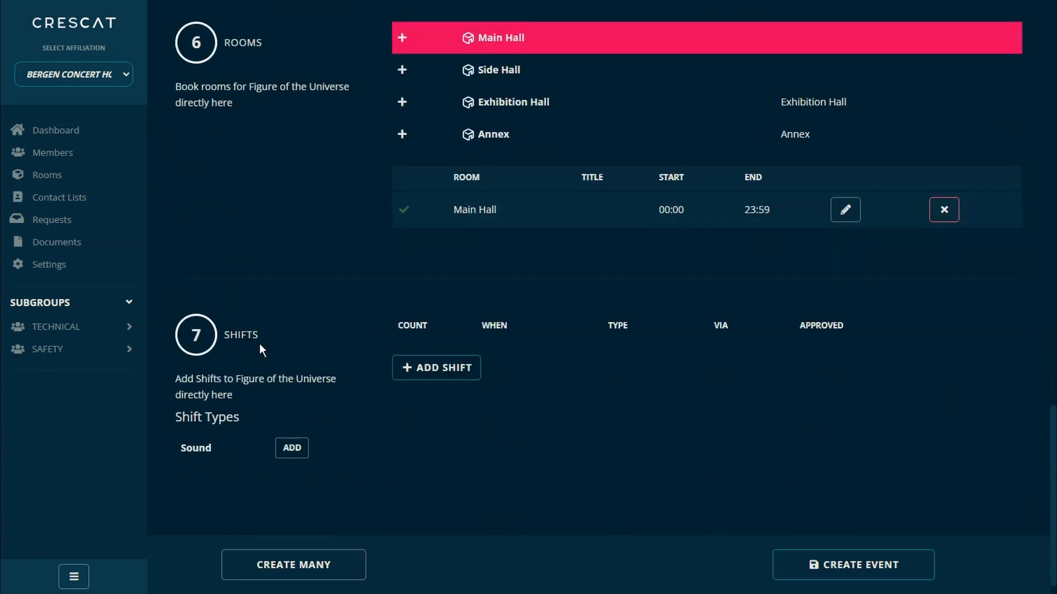
{"action": "scroll", "coordinate": [260, 344], "scroll_direction": "up", "scroll_amount": 4}
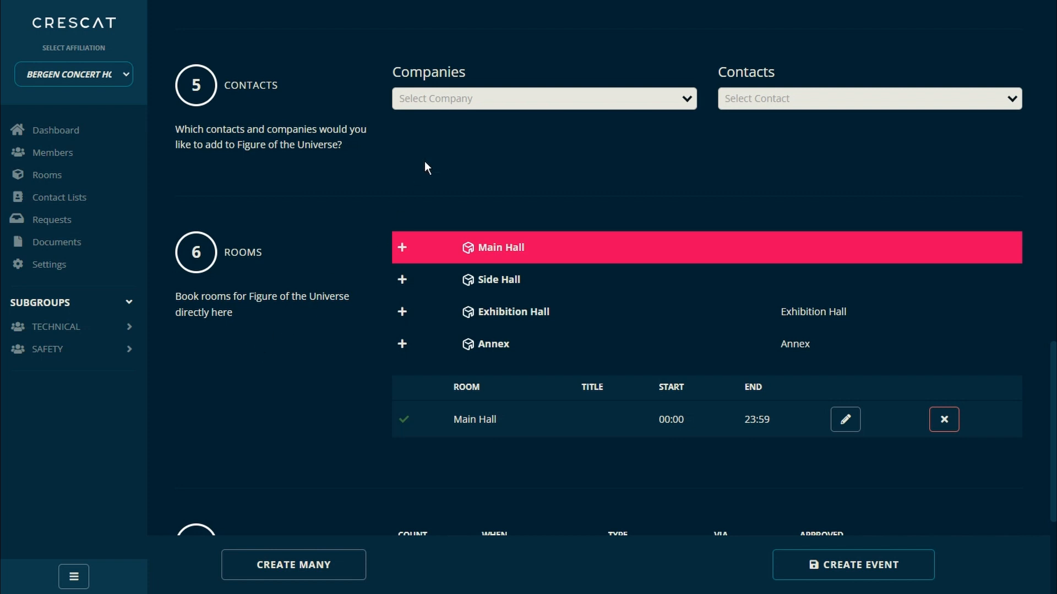
{"action": "left_click", "coordinate": [742, 98]}
{"action": "type", "text": "Ju"}
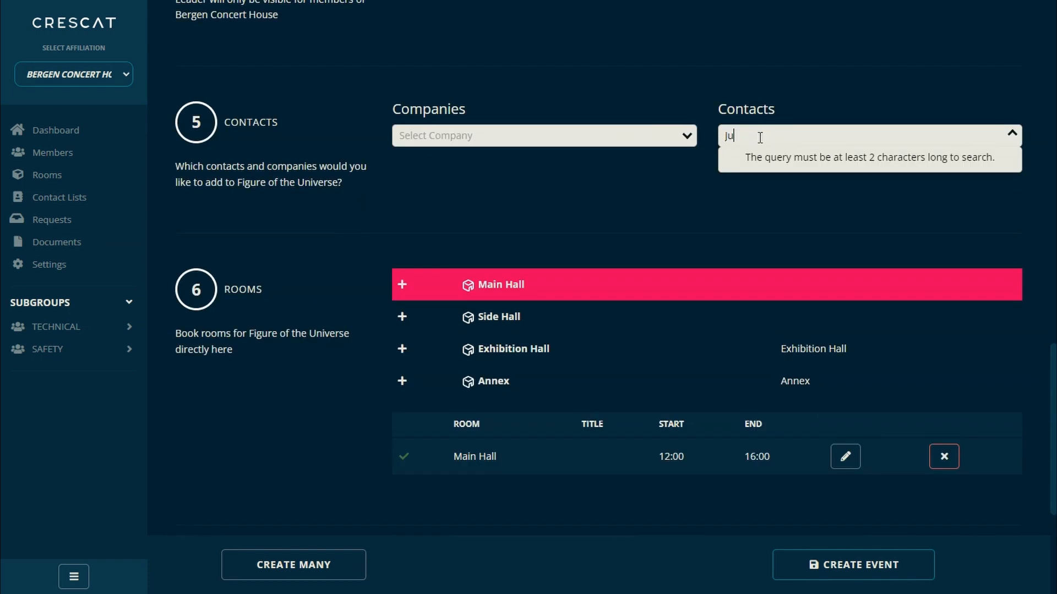
{"action": "type", "text": "t"}
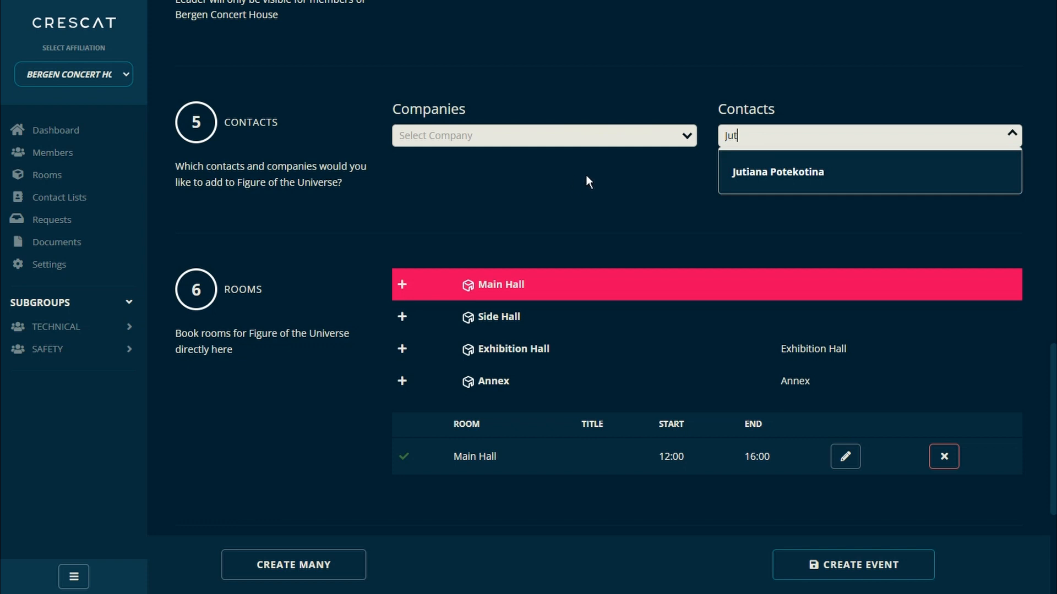
{"action": "key", "text": "BackSpace"}
{"action": "key", "text": "BackSpace"}
{"action": "key", "text": "BackSpace"}
{"action": "type", "text": "Matt"}
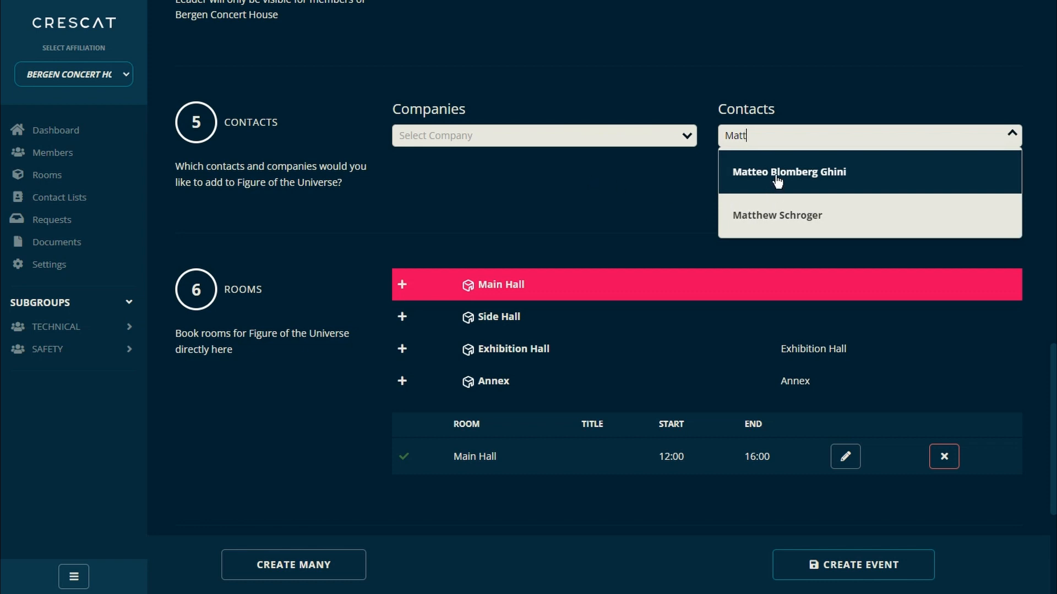
{"action": "left_click", "coordinate": [777, 175]}
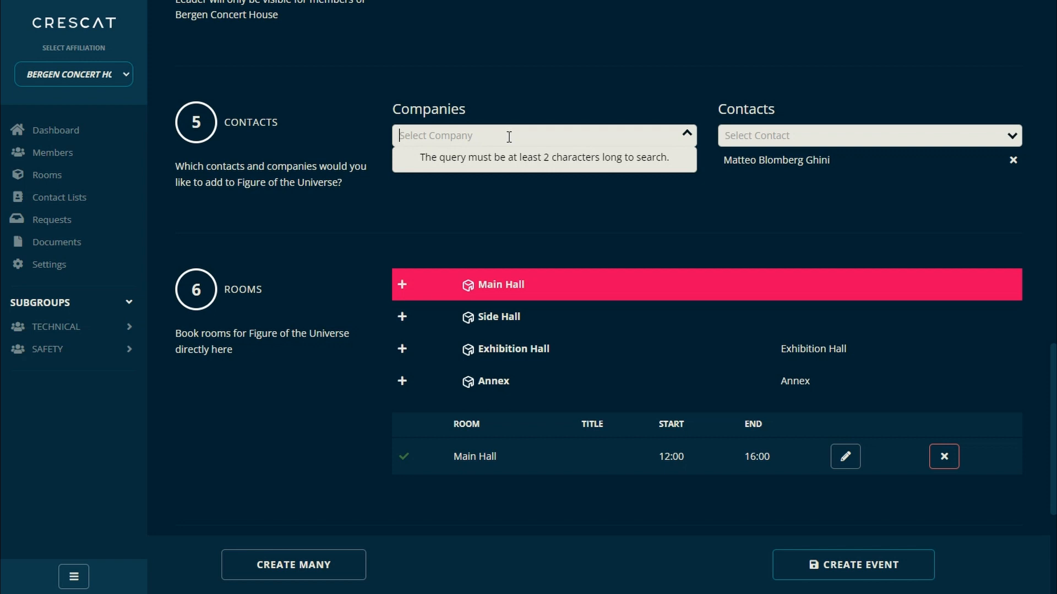
Add the company Schroger & Mitzen to the event, including both of its listed contacts
{"action": "type", "text": "Schr"}
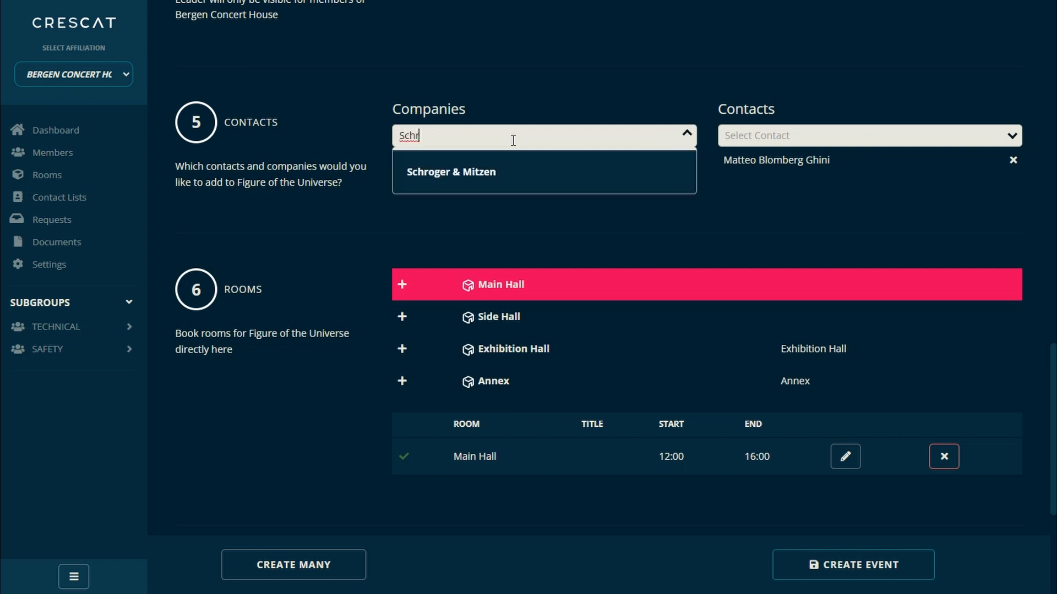
{"action": "left_click", "coordinate": [510, 171]}
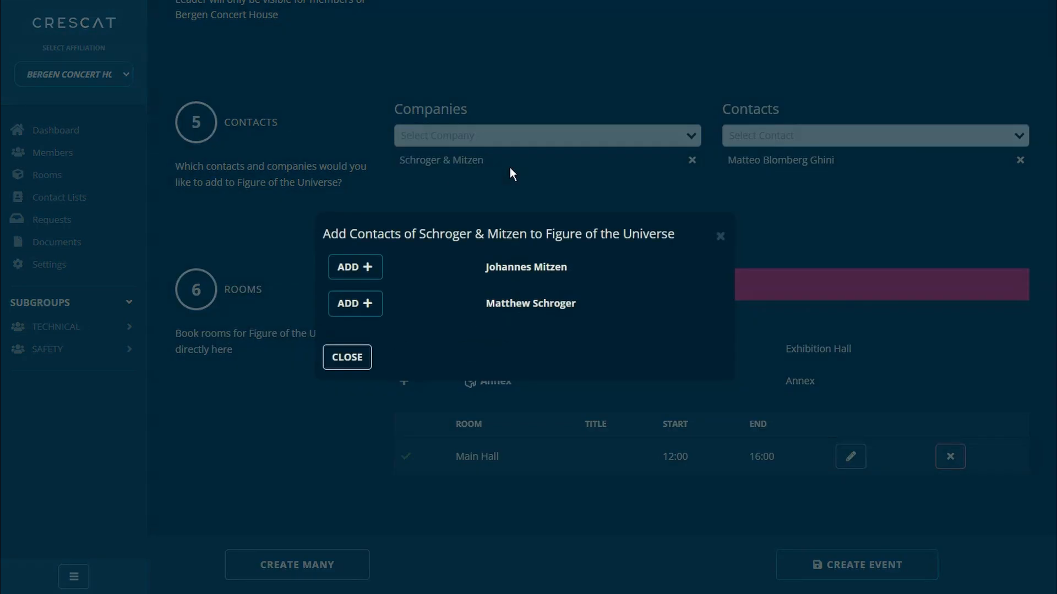
{"action": "left_click", "coordinate": [366, 270]}
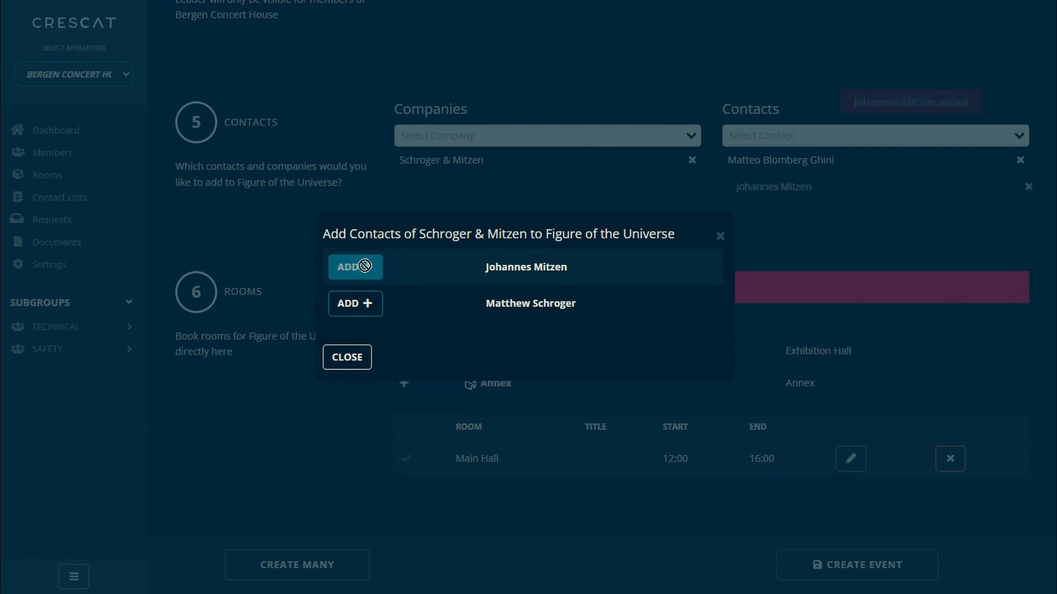
{"action": "left_click", "coordinate": [357, 305]}
{"action": "left_click", "coordinate": [355, 360]}
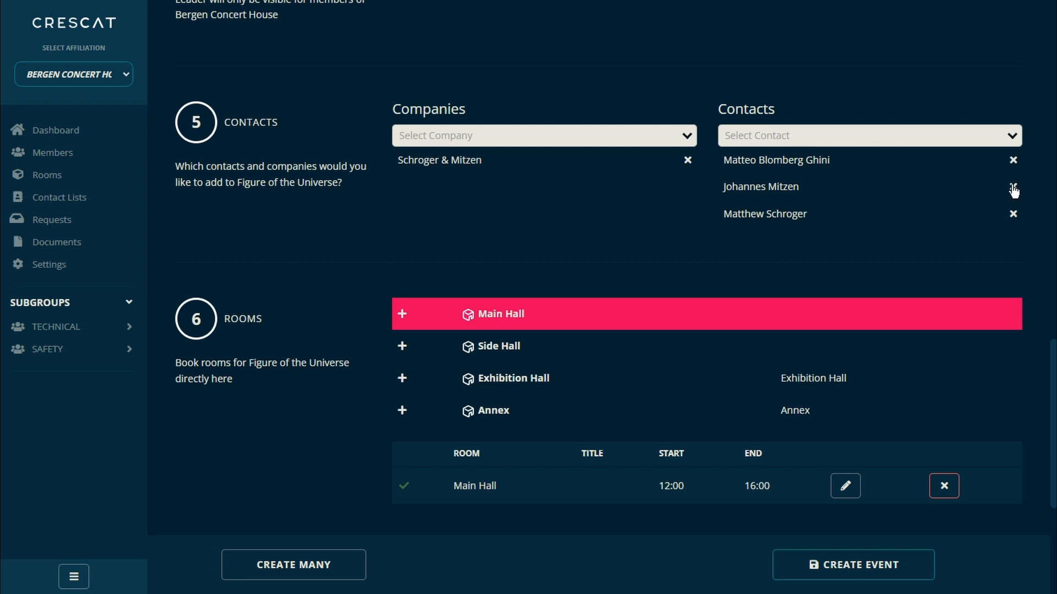
Book the Side Hall for the event, check its booking details and delete that booking again
{"action": "scroll", "coordinate": [721, 187], "scroll_direction": "down", "scroll_amount": 3}
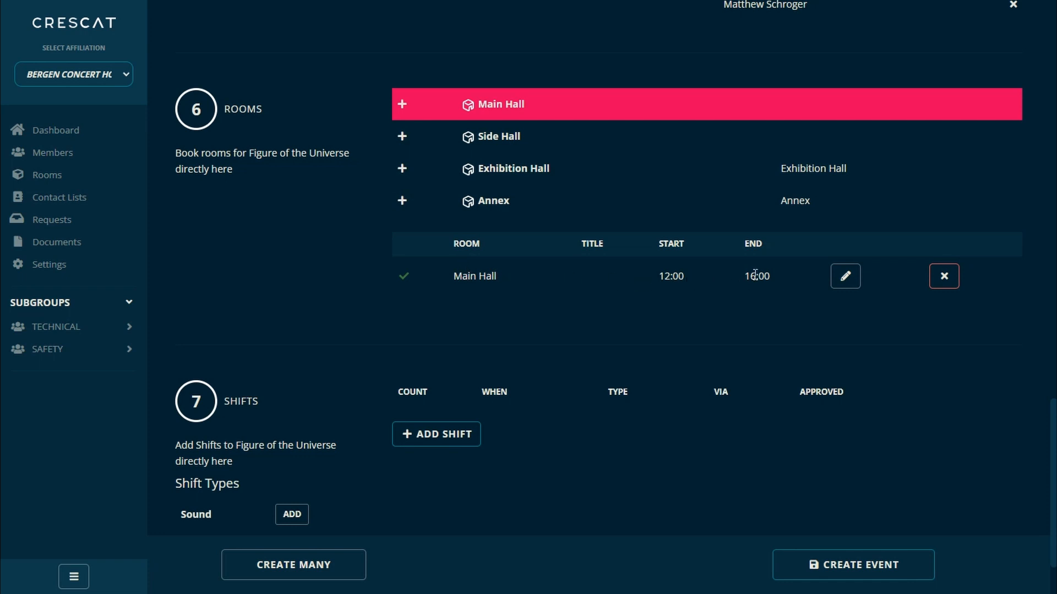
{"action": "left_click", "coordinate": [402, 137]}
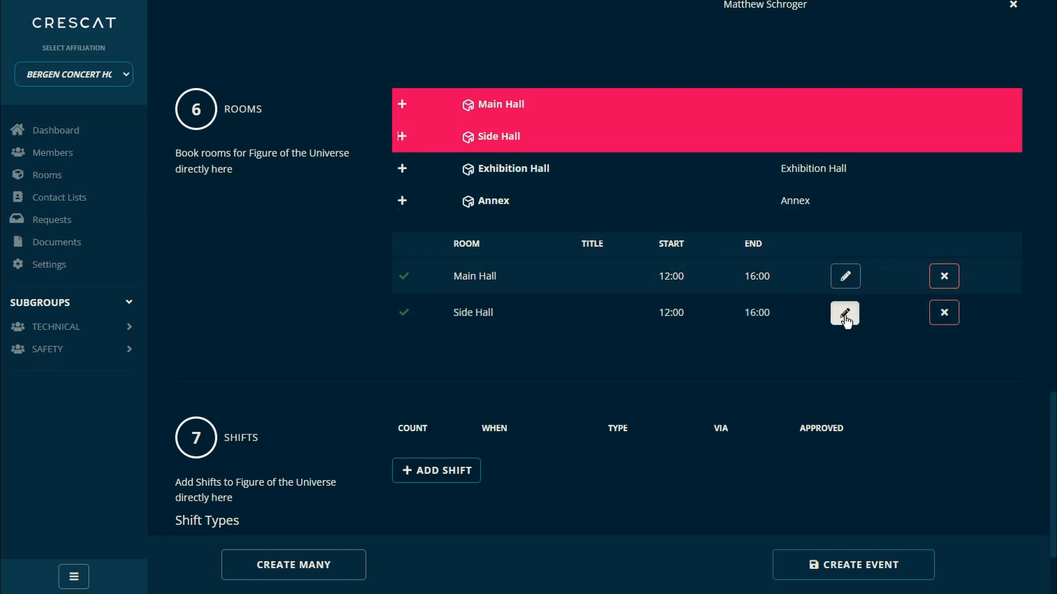
{"action": "left_click", "coordinate": [844, 313]}
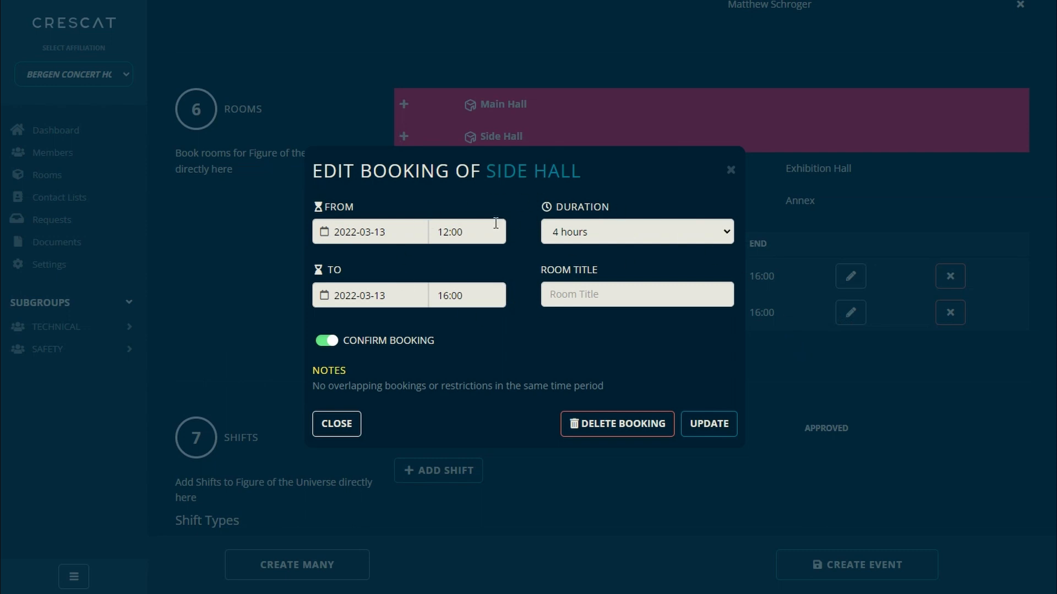
{"action": "left_click", "coordinate": [337, 424]}
{"action": "left_click", "coordinate": [945, 316]}
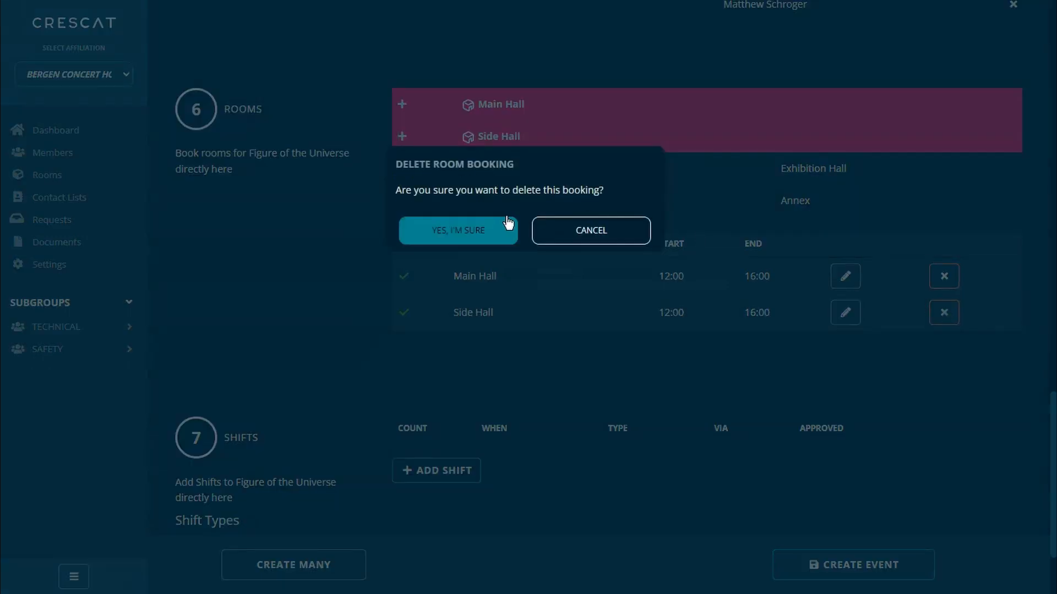
{"action": "left_click", "coordinate": [492, 226]}
Create and approve a shift titled "Lights" with the description "Lights" and a count of 3
{"action": "scroll", "coordinate": [441, 391], "scroll_direction": "down", "scroll_amount": 2}
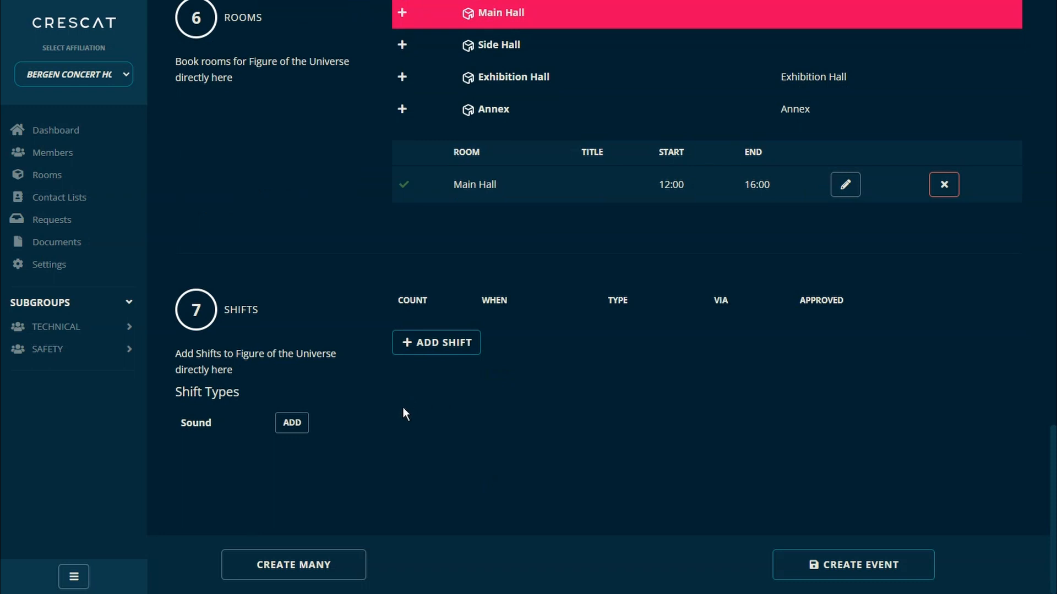
{"action": "left_click", "coordinate": [438, 350]}
{"action": "left_click", "coordinate": [438, 351]}
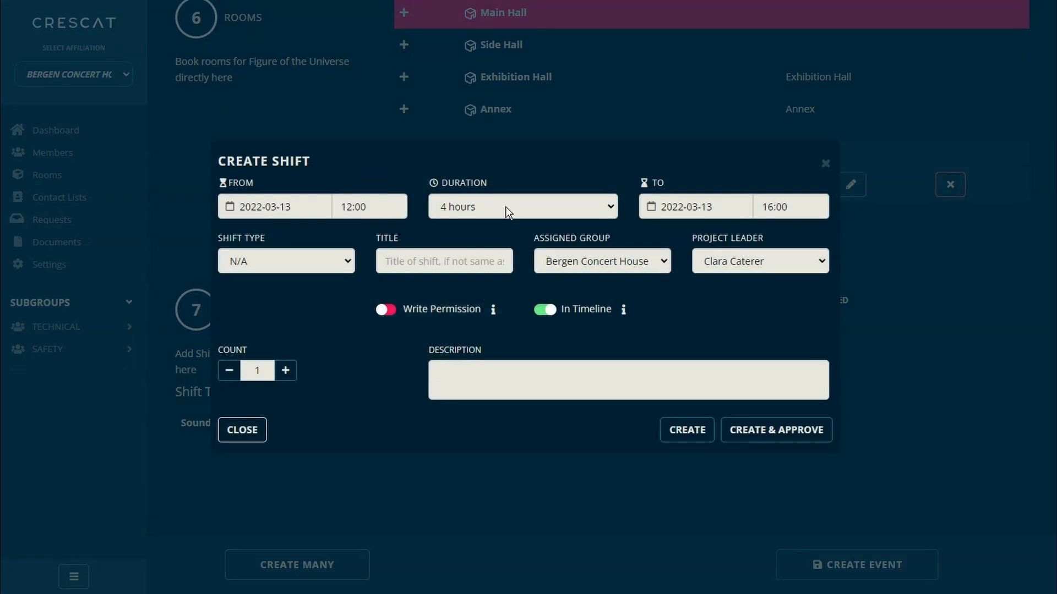
{"action": "left_click", "coordinate": [445, 263]}
{"action": "type", "text": "Lights"}
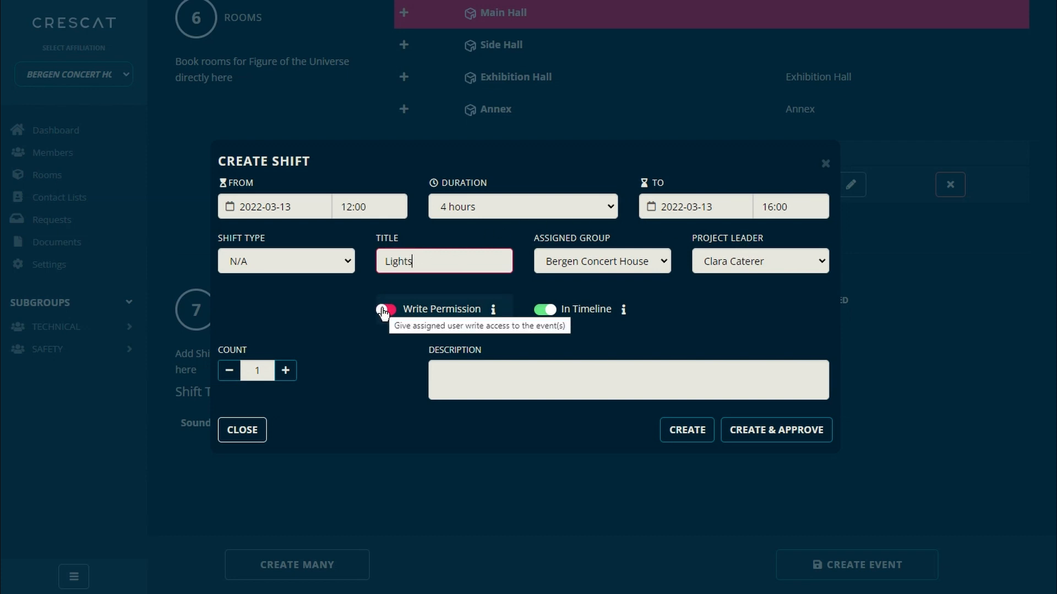
{"action": "left_click", "coordinate": [451, 370]}
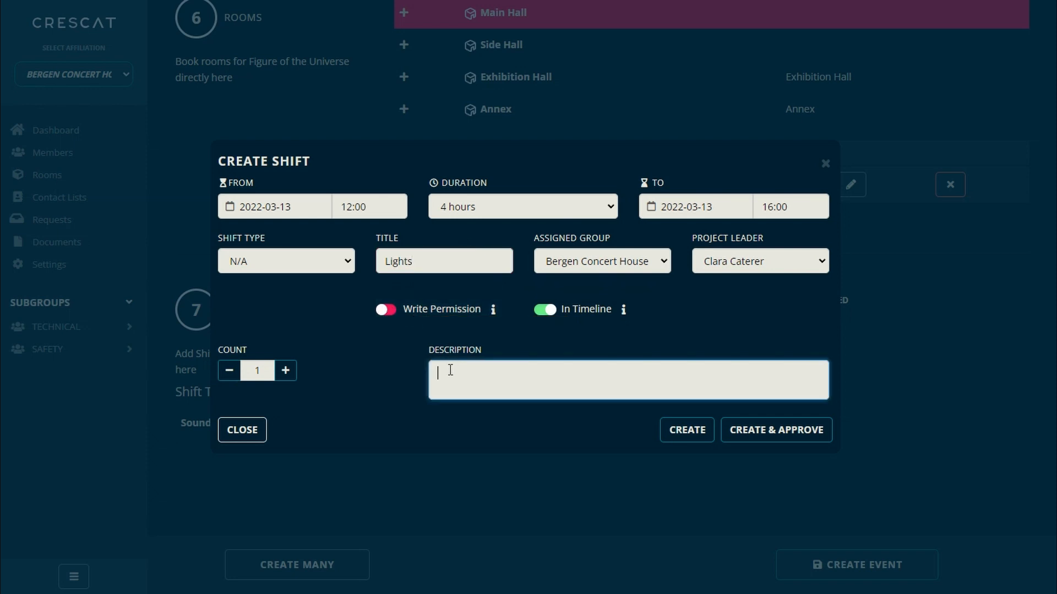
{"action": "type", "text": "Lights"}
{"action": "left_click", "coordinate": [288, 372]}
{"action": "left_click", "coordinate": [288, 372]}
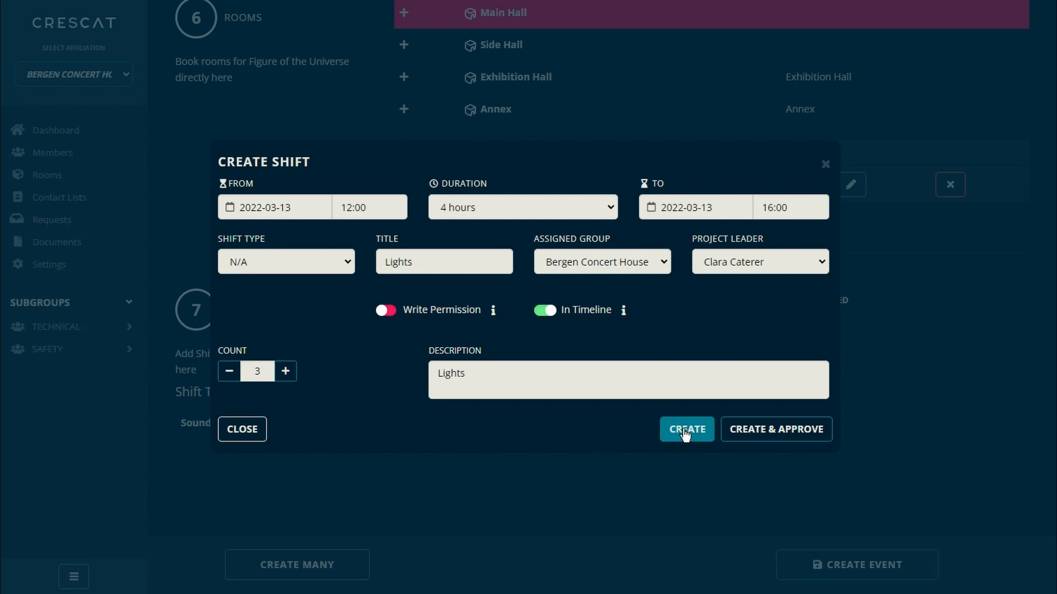
{"action": "left_click", "coordinate": [758, 434]}
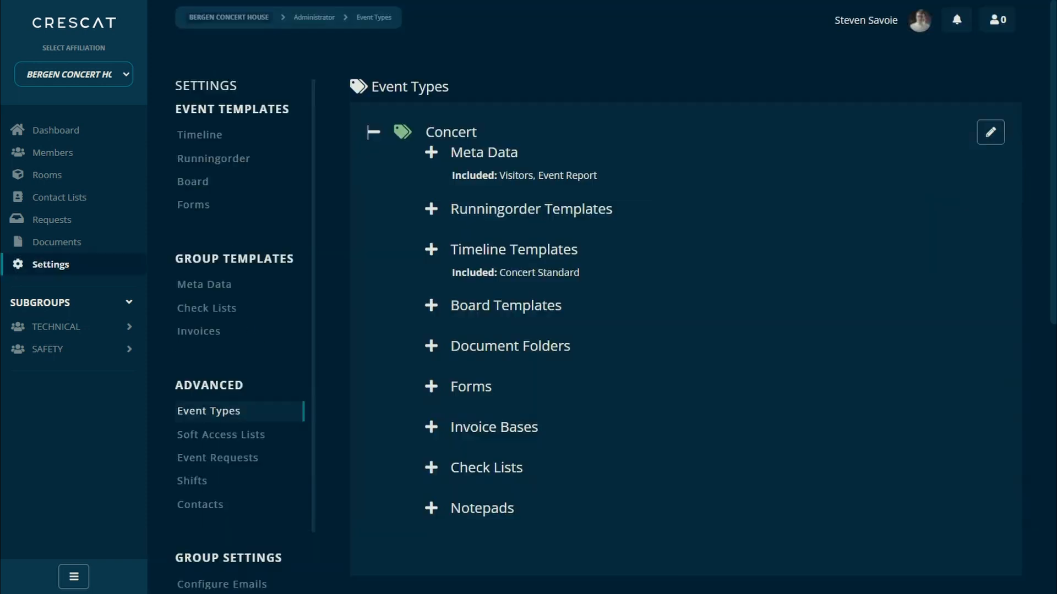
Check the group's shift settings, and add a predefined Sound shift to the event with a count of 8
{"action": "left_click", "coordinate": [202, 482]}
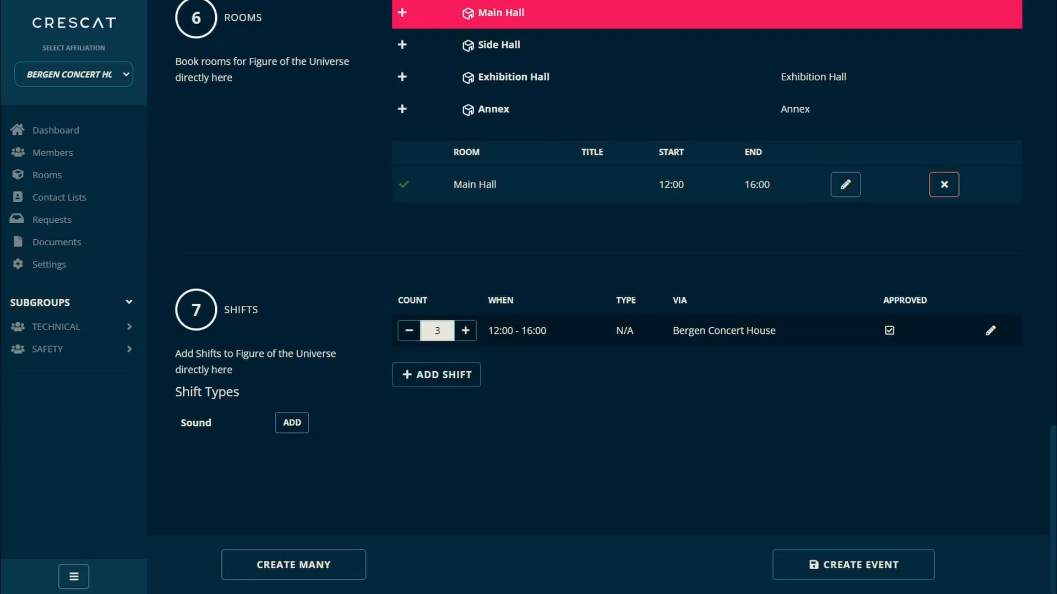
{"action": "left_click", "coordinate": [292, 424]}
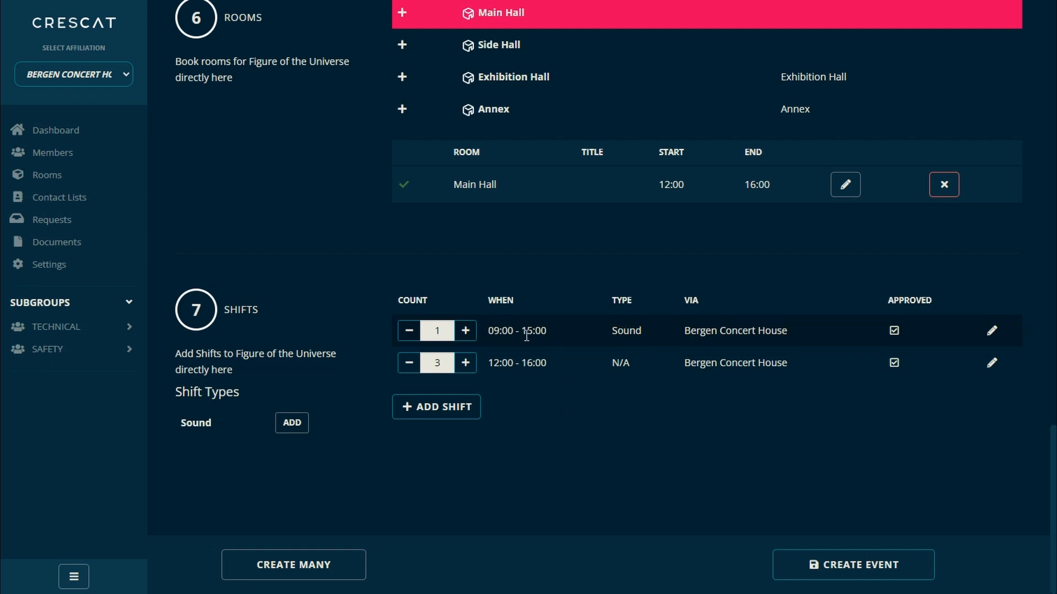
{"action": "left_click", "coordinate": [467, 330]}
{"action": "left_click", "coordinate": [466, 330]}
{"action": "left_click", "coordinate": [467, 330]}
{"action": "left_click", "coordinate": [466, 330]}
{"action": "left_click", "coordinate": [467, 330]}
{"action": "left_click", "coordinate": [467, 330]}
{"action": "left_click", "coordinate": [467, 330]}
Set the end time of the Sound shift with a count of 8 to 16:00
{"action": "left_click", "coordinate": [992, 328]}
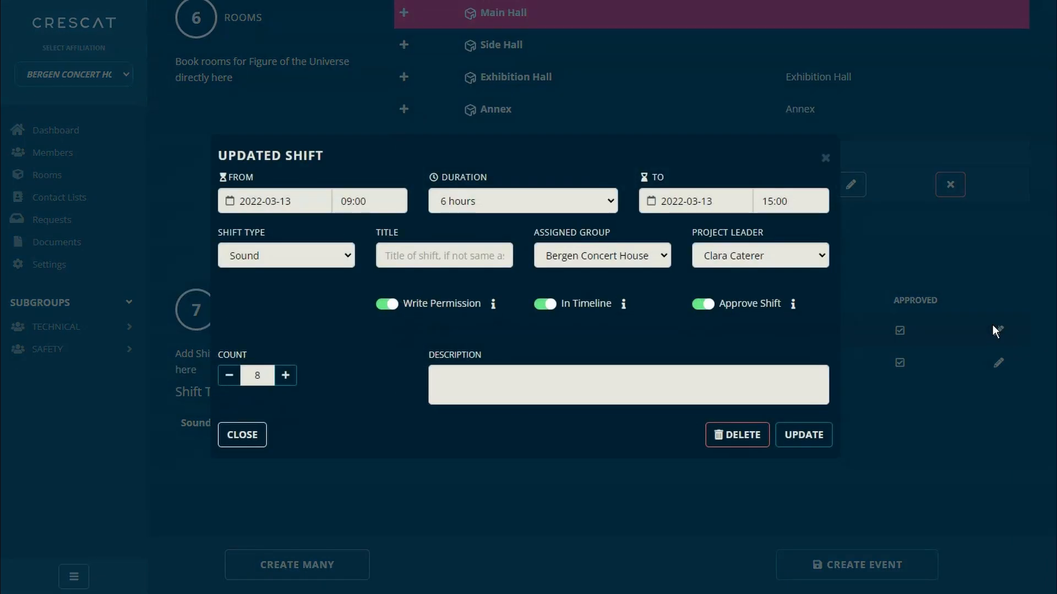
{"action": "left_click", "coordinate": [771, 203]}
{"action": "left_click_drag", "start_coordinate": [773, 202], "coordinate": [775, 205]}
{"action": "type", "text": "16"}
{"action": "left_click", "coordinate": [799, 435]}
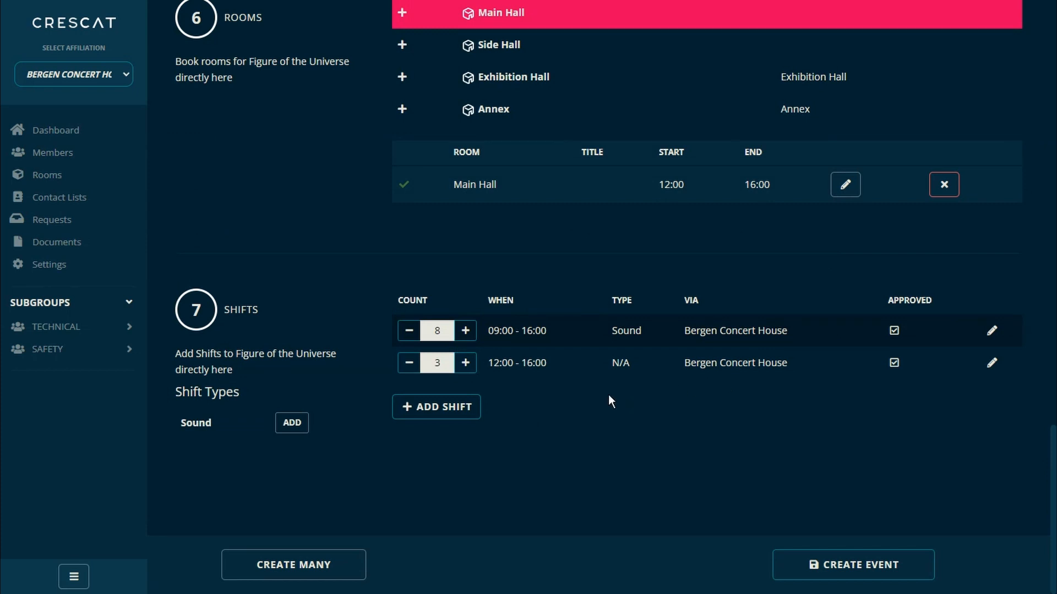
Create and approve another shift of type Sound with a count of 3
{"action": "left_click", "coordinate": [461, 407]}
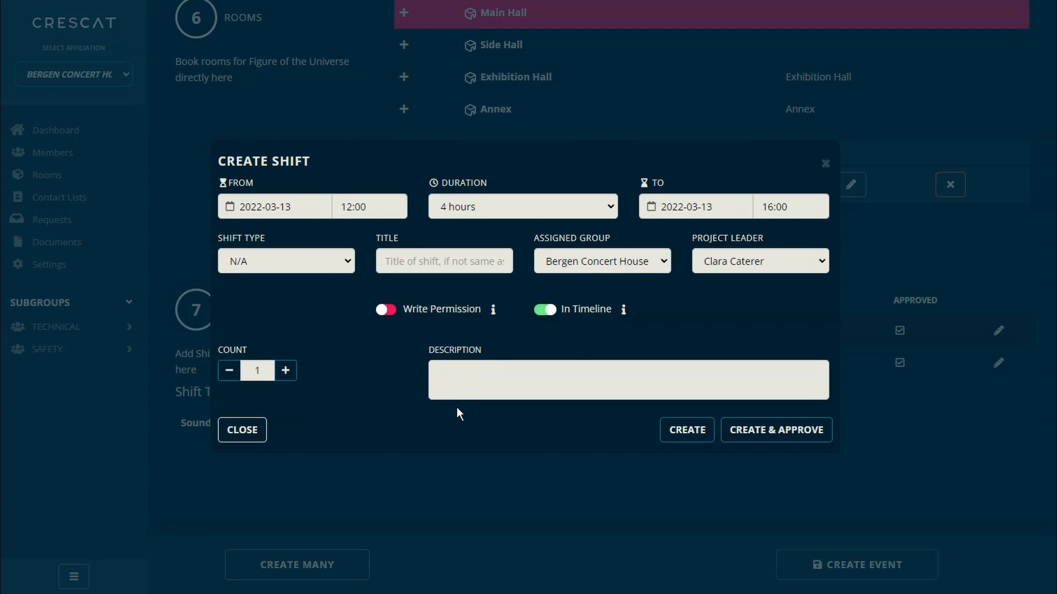
{"action": "left_click", "coordinate": [553, 215]}
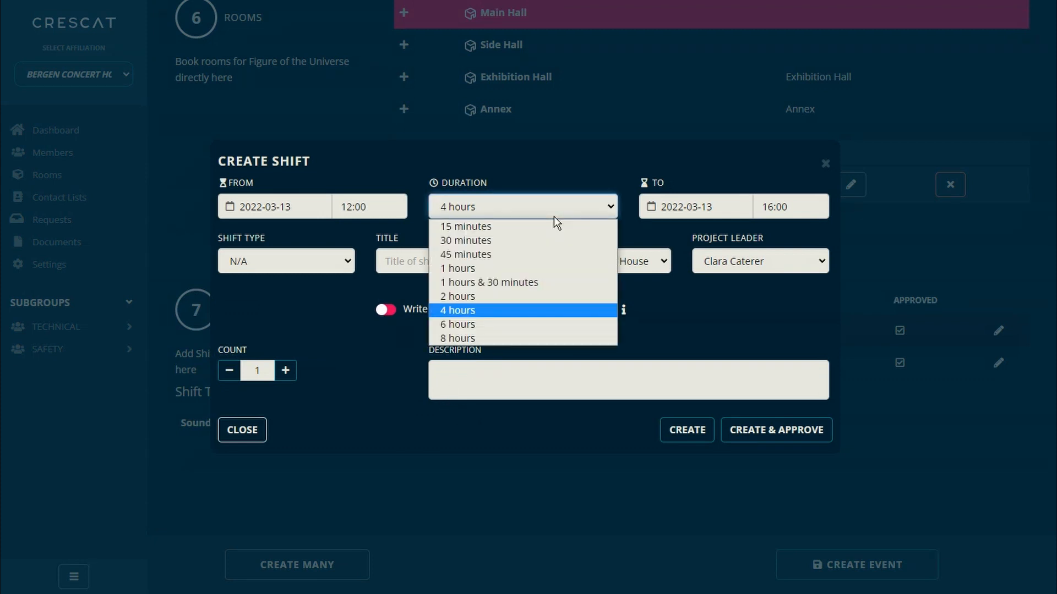
{"action": "left_click", "coordinate": [527, 296]}
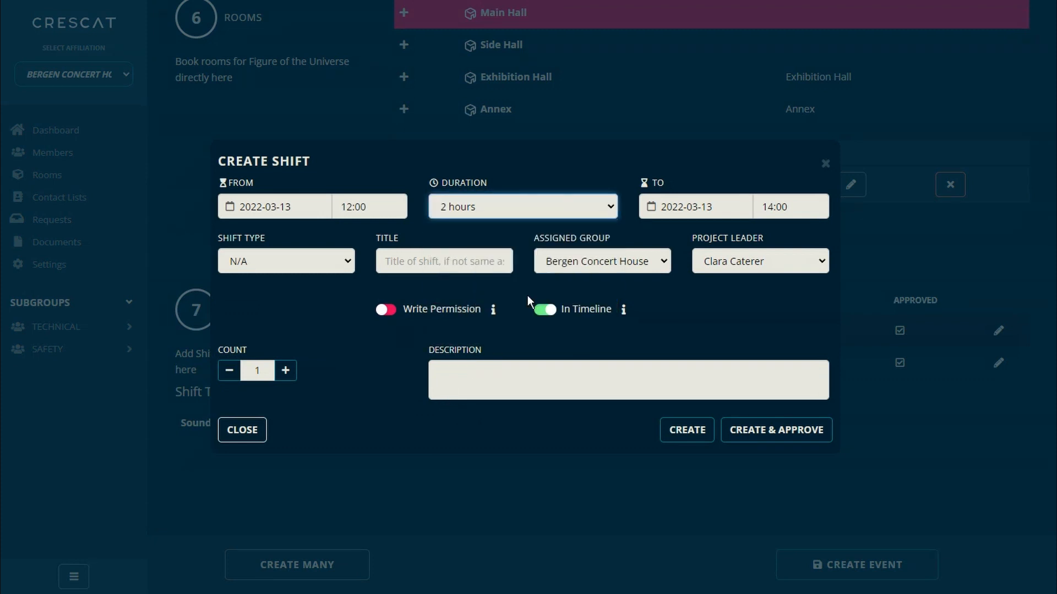
{"action": "left_click", "coordinate": [332, 263]}
{"action": "left_click", "coordinate": [312, 291]}
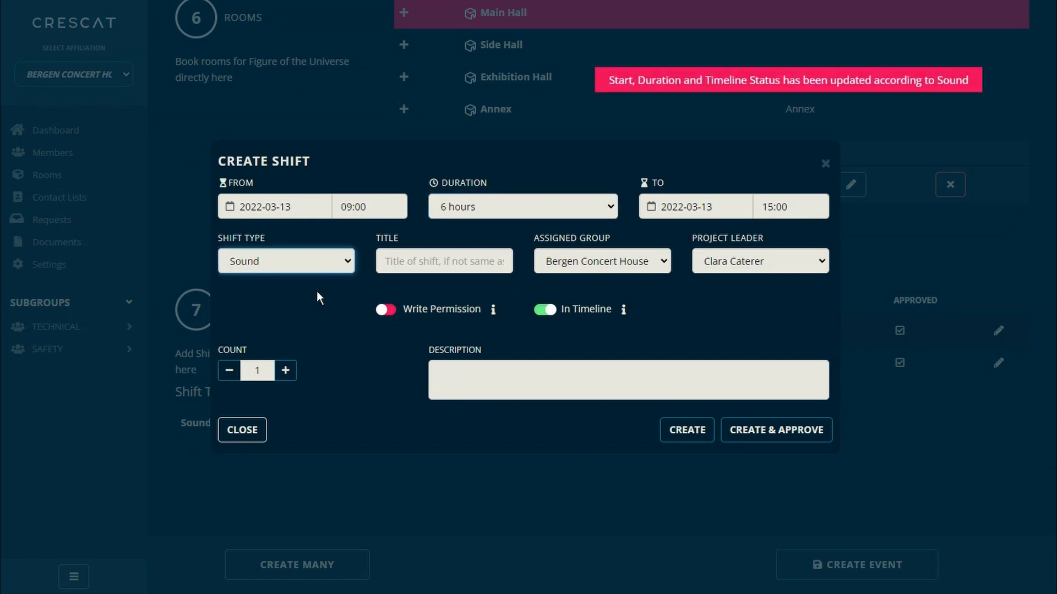
{"action": "left_click", "coordinate": [283, 370]}
{"action": "left_click", "coordinate": [284, 371]}
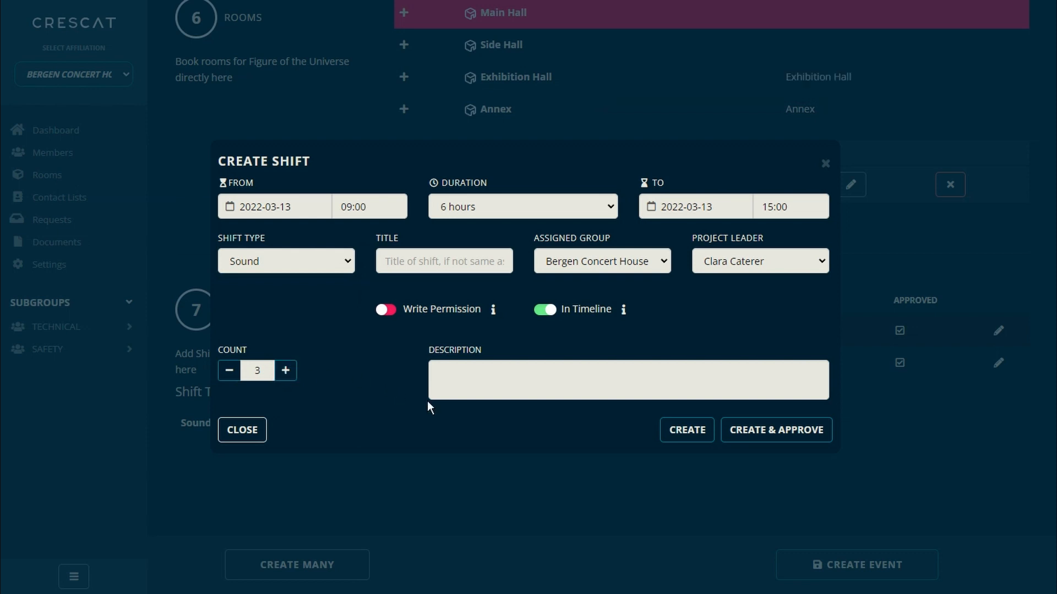
{"action": "left_click", "coordinate": [757, 435]}
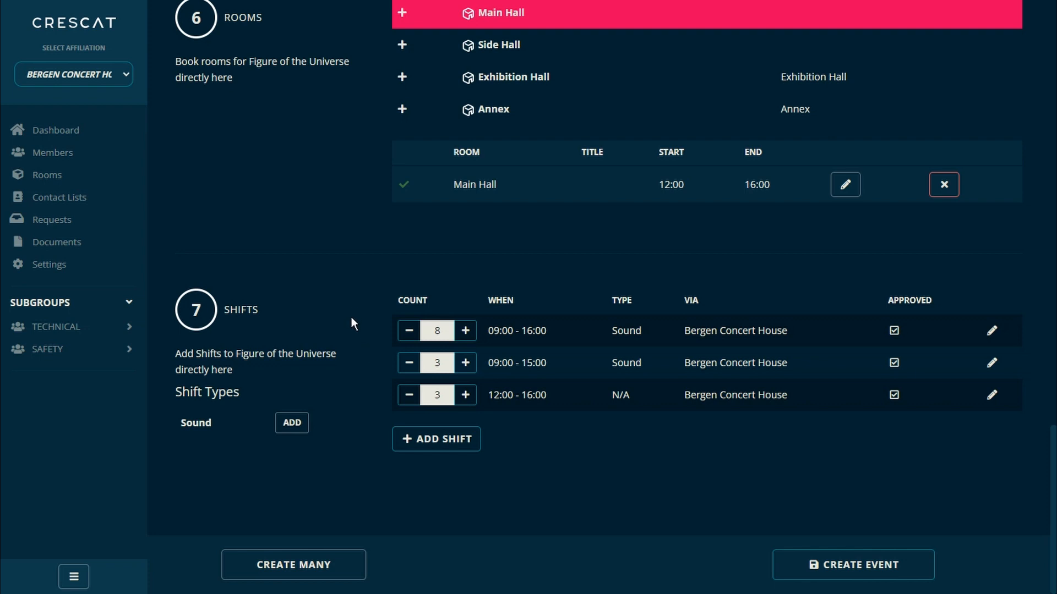
Create the event "Figure of the Universe" from the completed form
{"action": "left_click", "coordinate": [825, 567]}
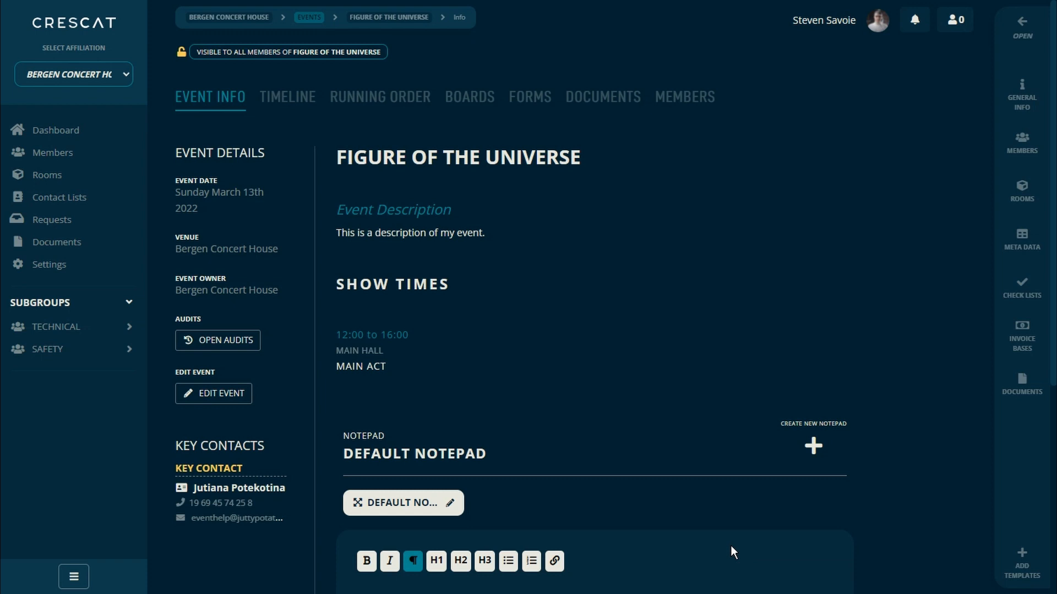